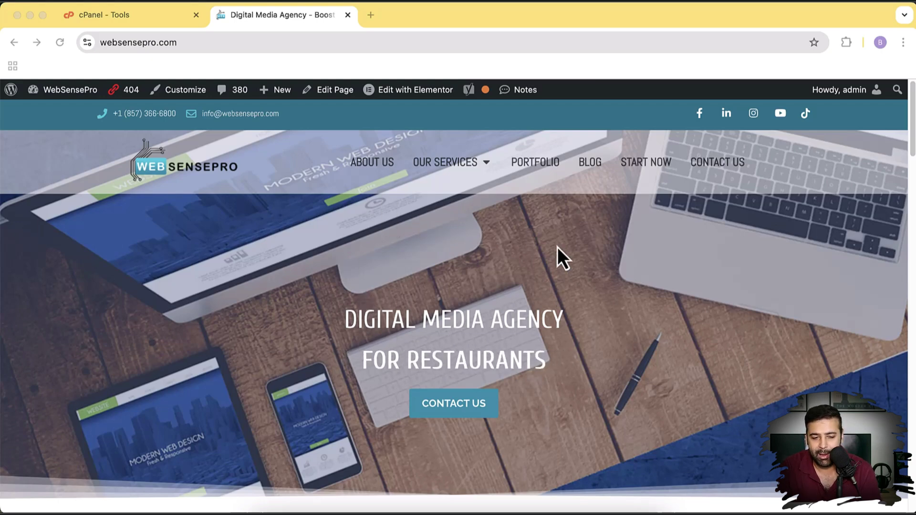
pyautogui.click(146, 24)
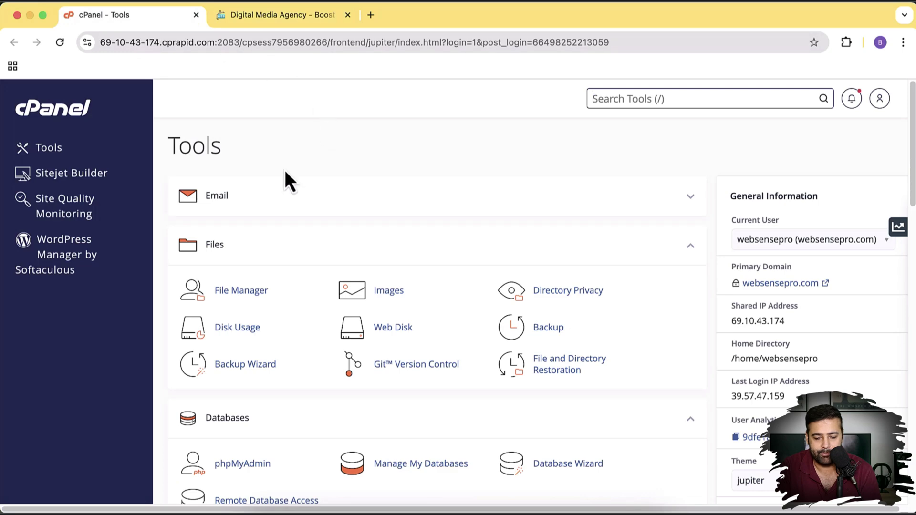
pyautogui.scroll(-8, 455, 136)
pyautogui.scroll(4, 460, 143)
pyautogui.scroll(5, 461, 145)
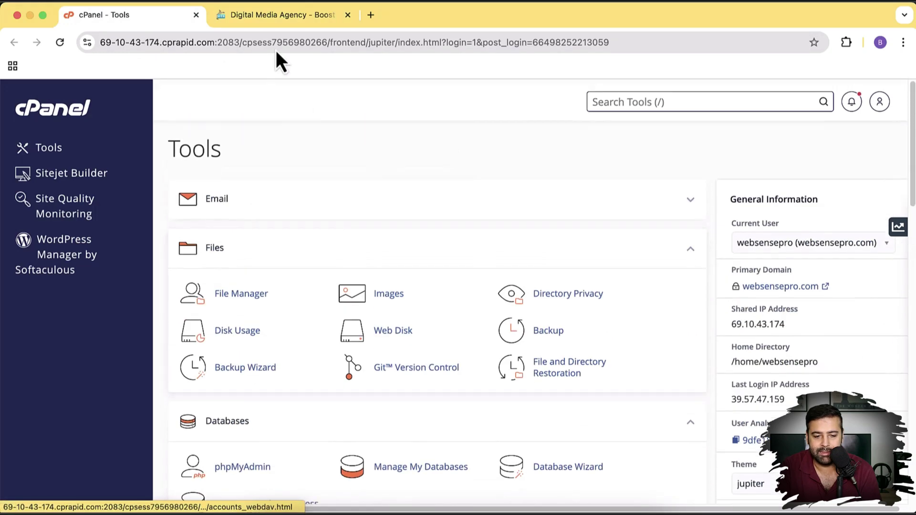
pyautogui.click(287, 24)
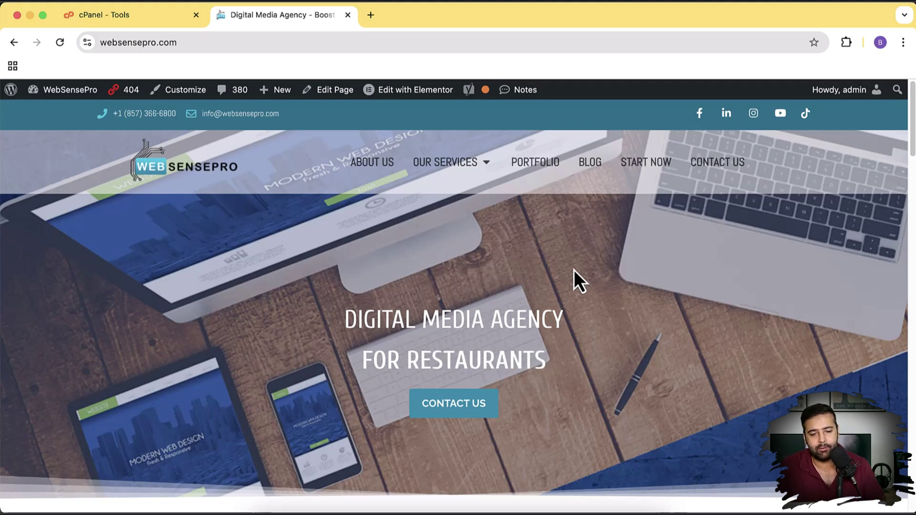
# Step: View the Create Product Discount screenshot on the Shopify App Store listing of BBD - Big Bulk Discount in a new tab, and close the tab
pyautogui.click(375, 19)
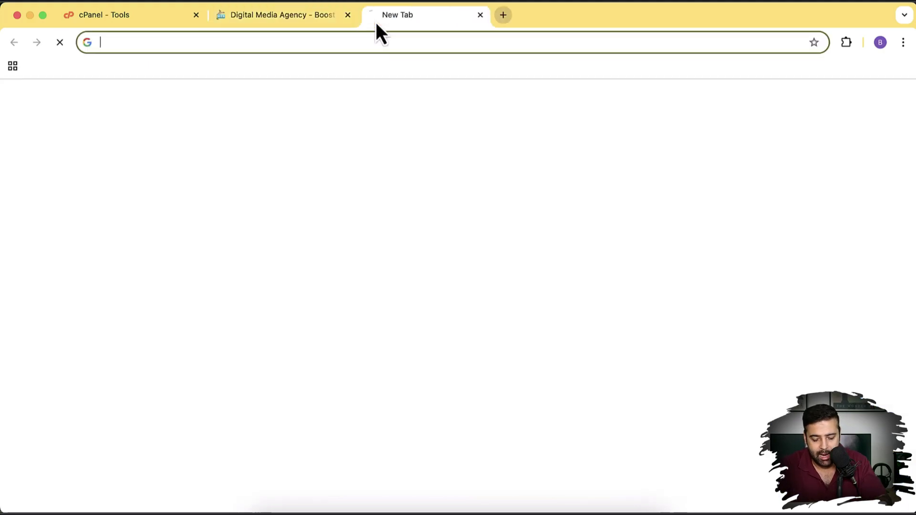
pyautogui.write('big')
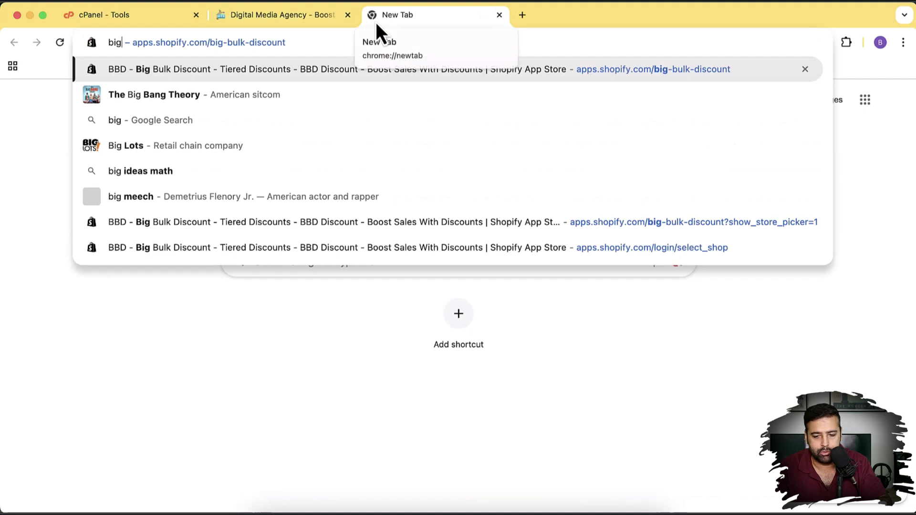
pyautogui.press('Return')
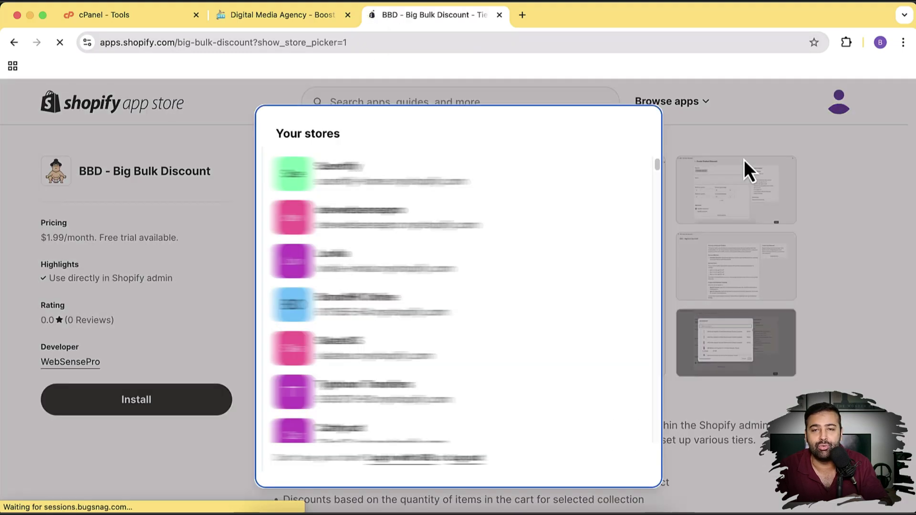
pyautogui.click(521, 219)
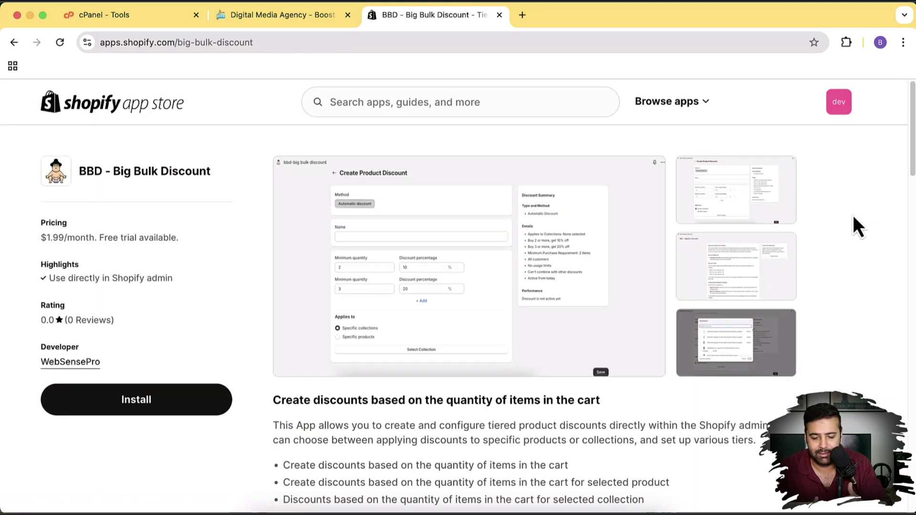
pyautogui.click(538, 273)
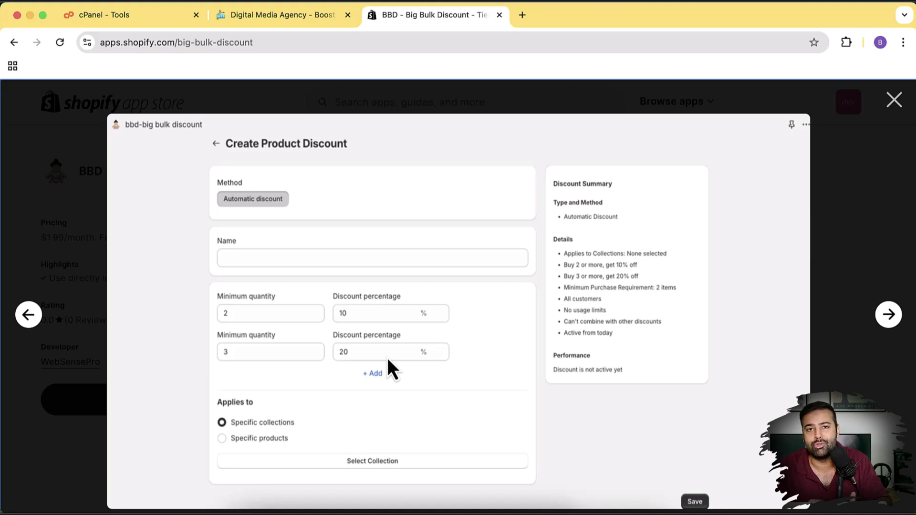
pyautogui.click(499, 15)
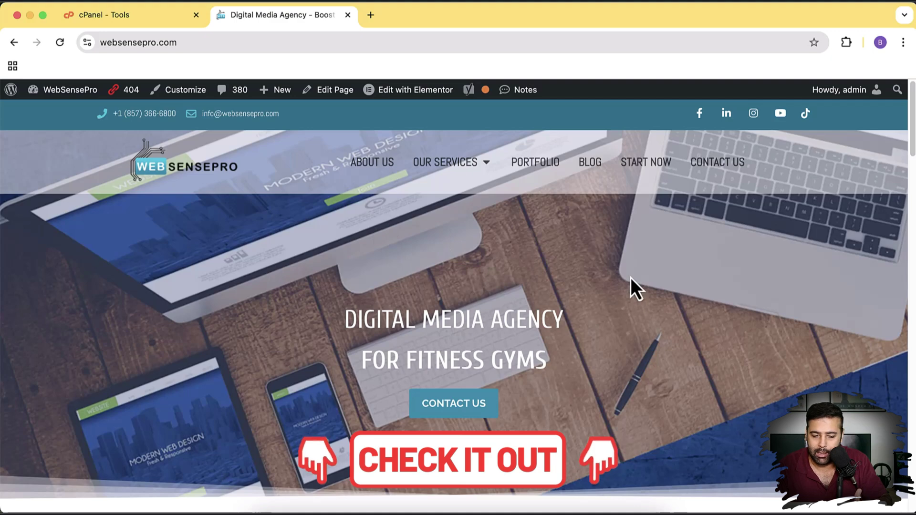
# Step: Find phpMyAdmin through a cPanel tool search for "php" and open the websensepro_wp777 database in it
pyautogui.click(142, 22)
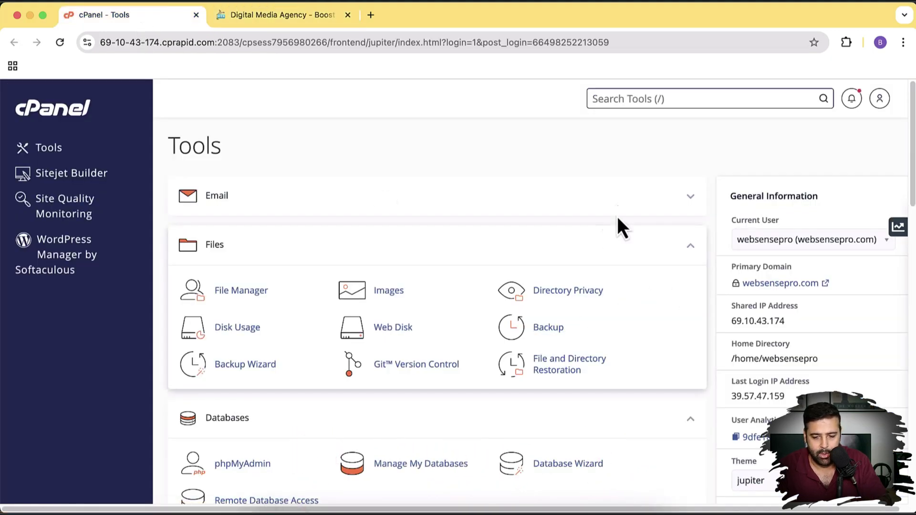
pyautogui.write('php')
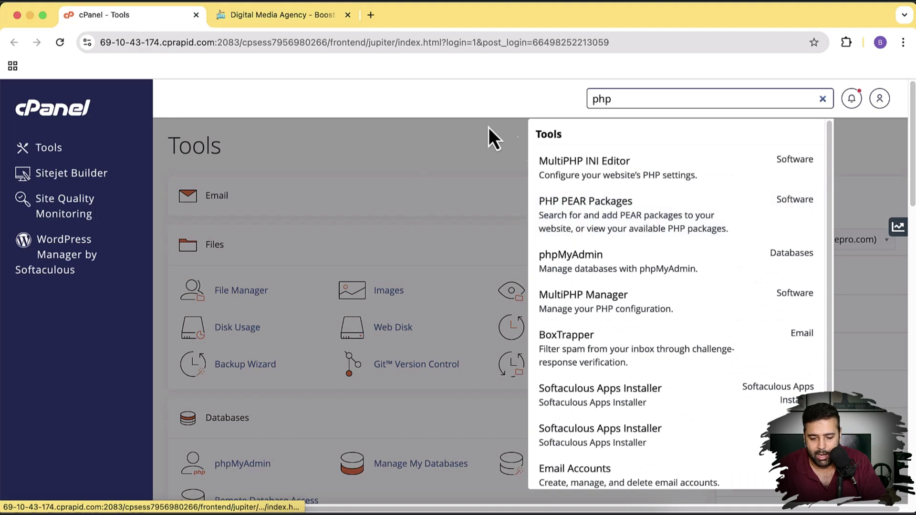
pyautogui.click(572, 267)
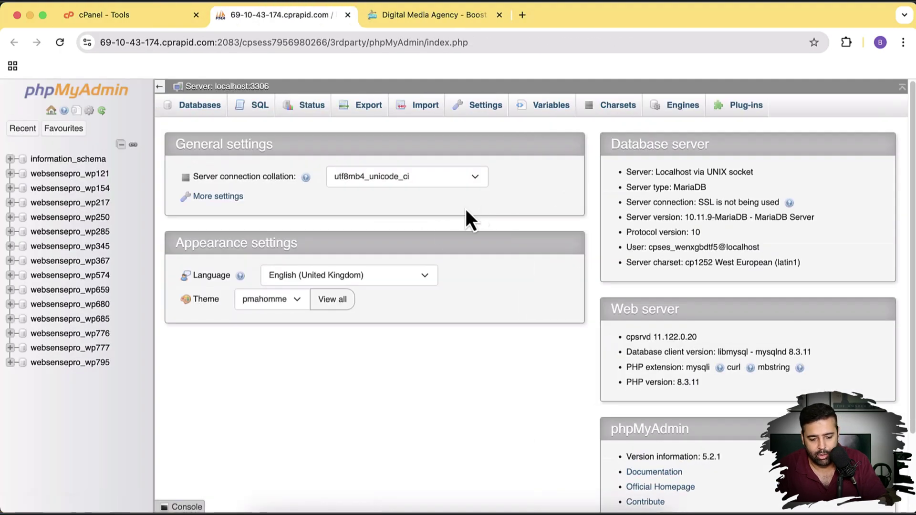
pyautogui.click(98, 349)
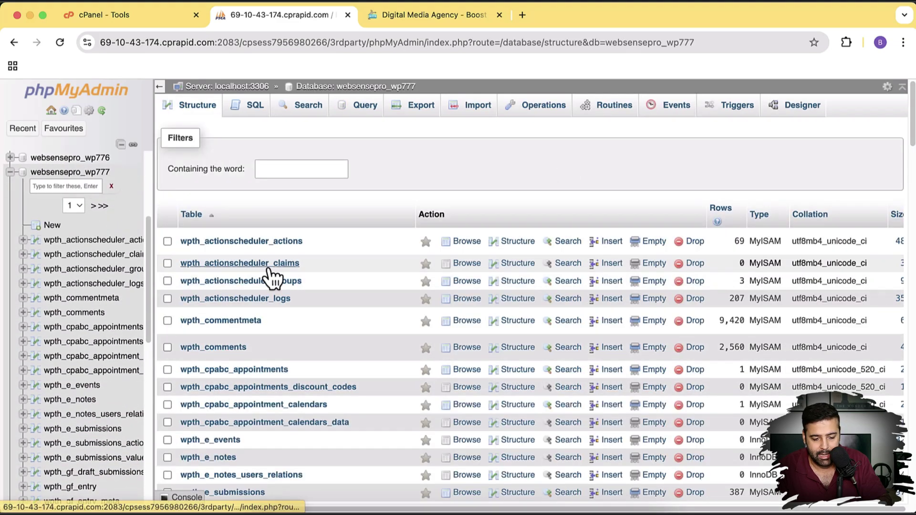
# Step: Browse the wpth_options table to check which site the database belongs to, and return to the websensepro_wp777 table list
pyautogui.scroll(-7, 447, 319)
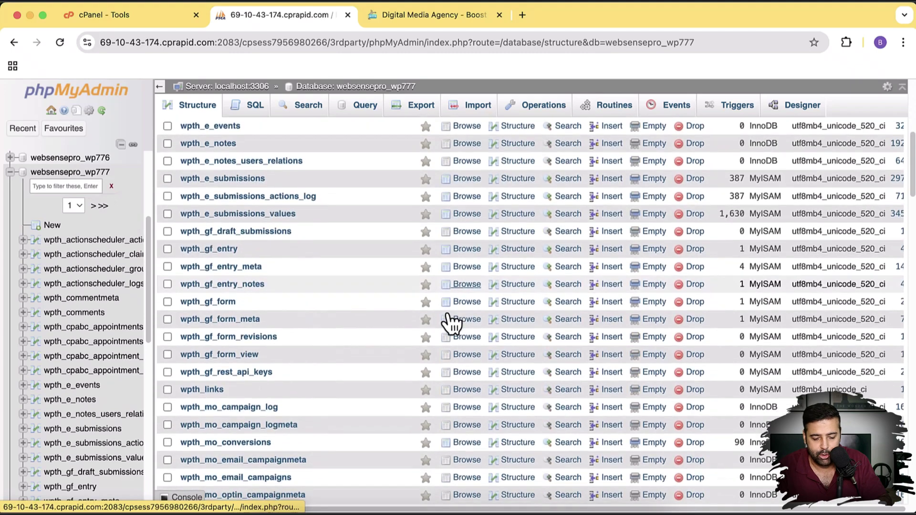
pyautogui.scroll(-5, 448, 316)
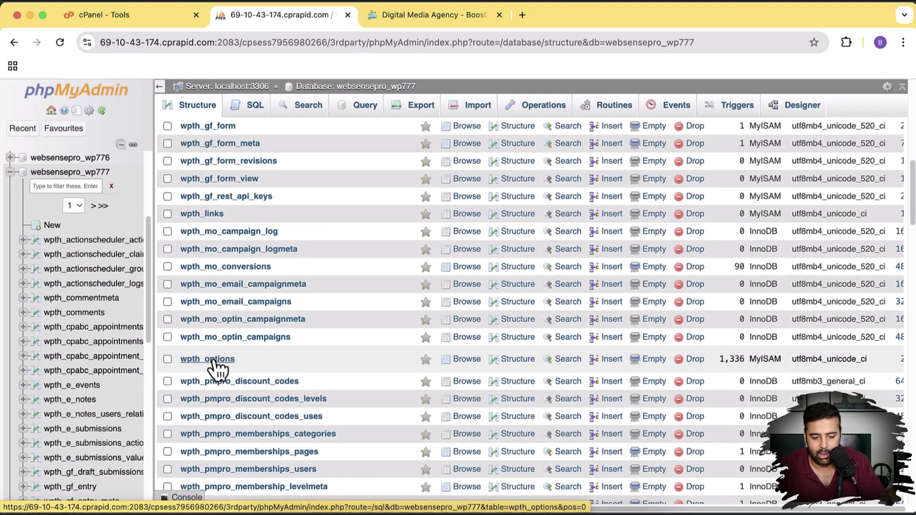
pyautogui.click(217, 360)
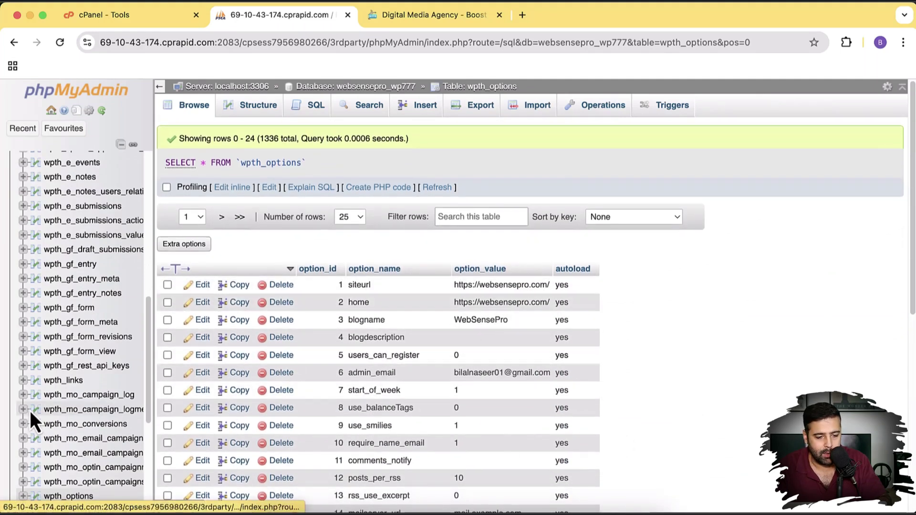
pyautogui.scroll(5, 29, 410)
pyautogui.scroll(2, 29, 411)
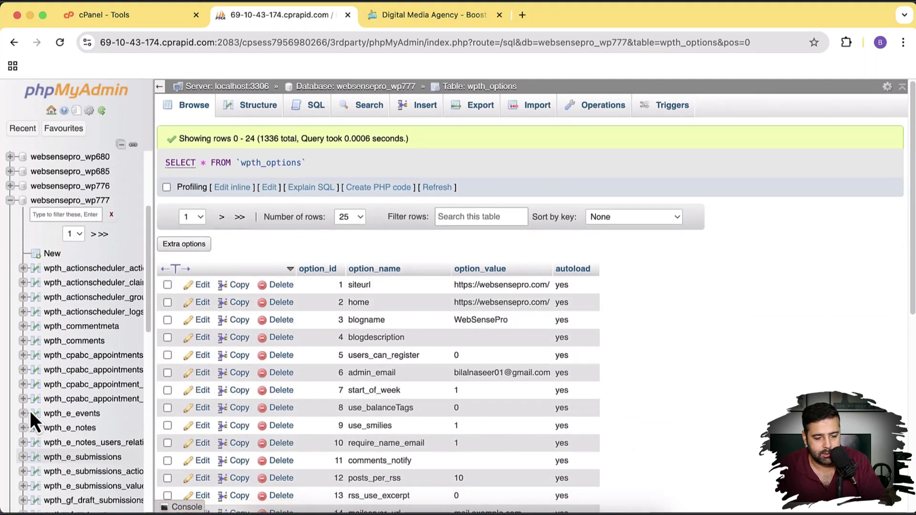
pyautogui.click(84, 201)
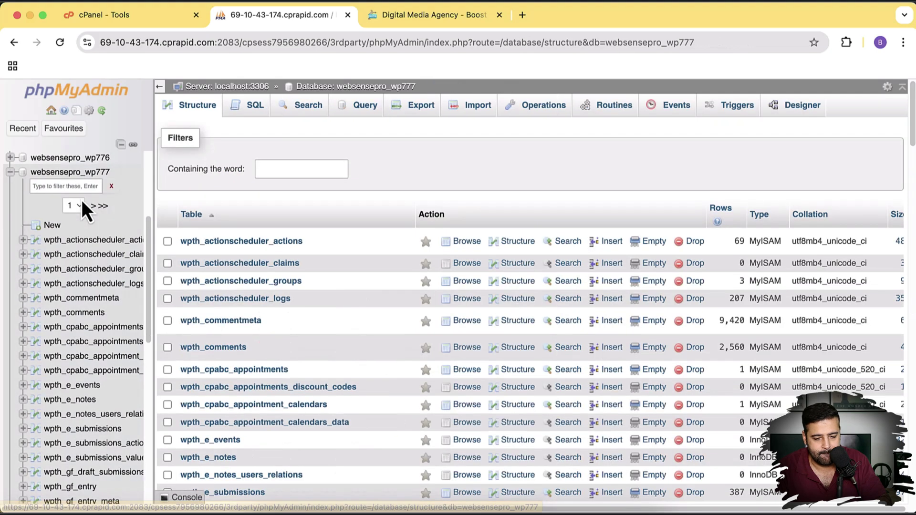
# Step: Examine the row count, size and overhead of the wpth_comments table in the database structure
pyautogui.hscroll(4, 610, 341)
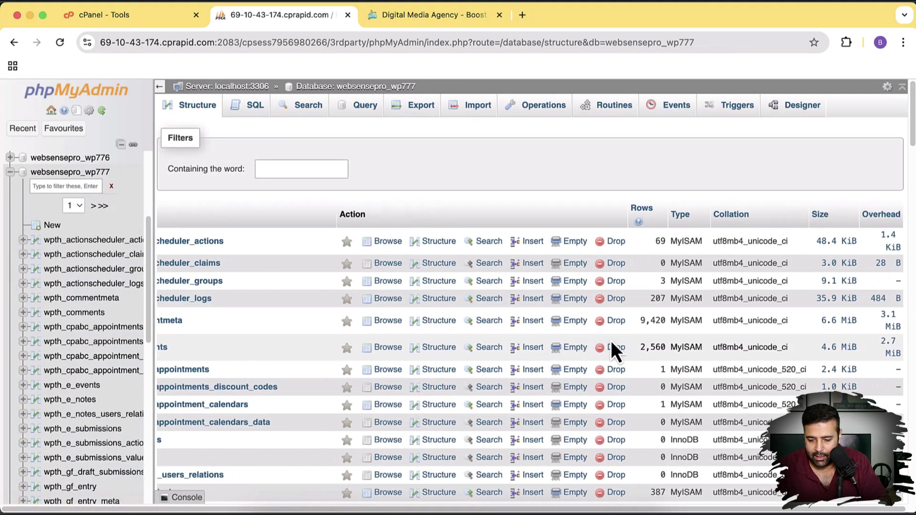
pyautogui.hscroll(-4, 459, 354)
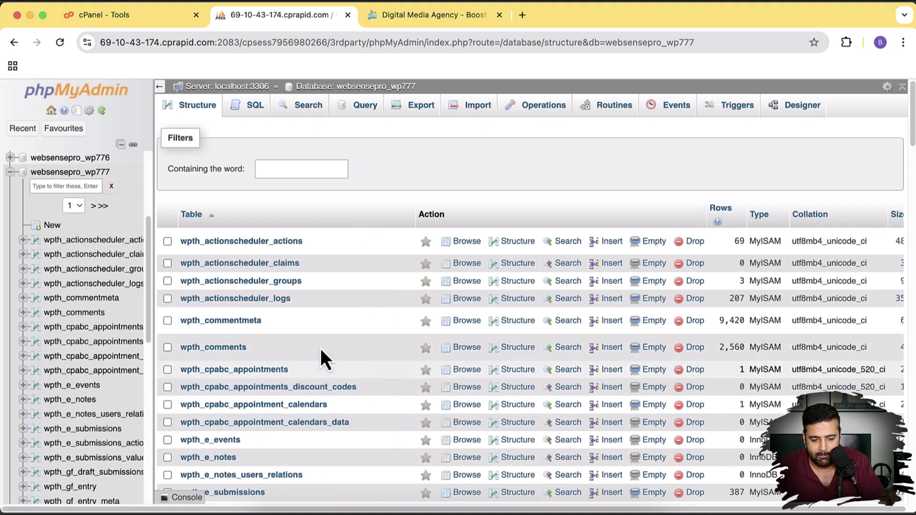
pyautogui.hscroll(4, 365, 329)
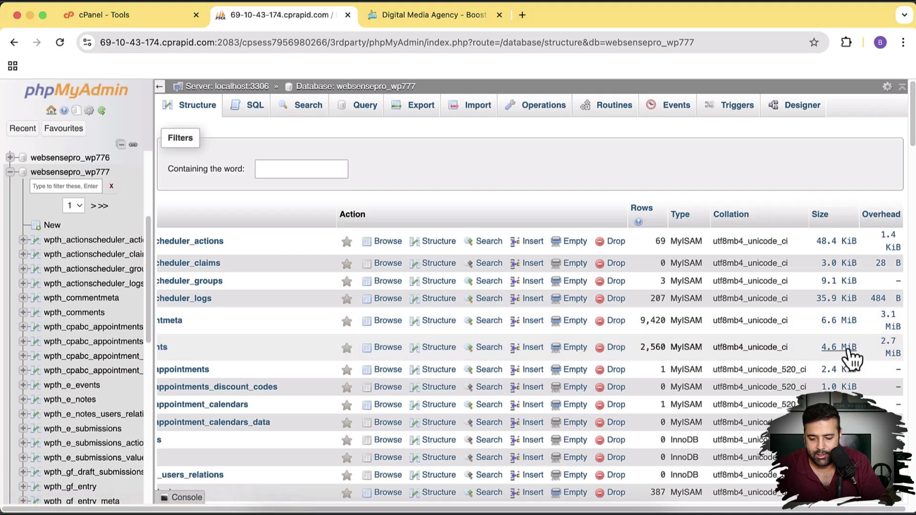
pyautogui.hscroll(-3, 806, 357)
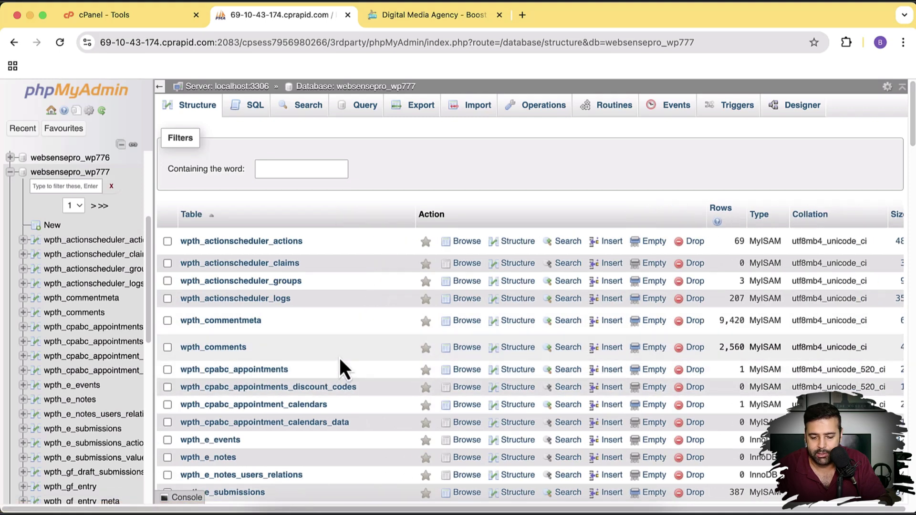
pyautogui.hscroll(3, 623, 377)
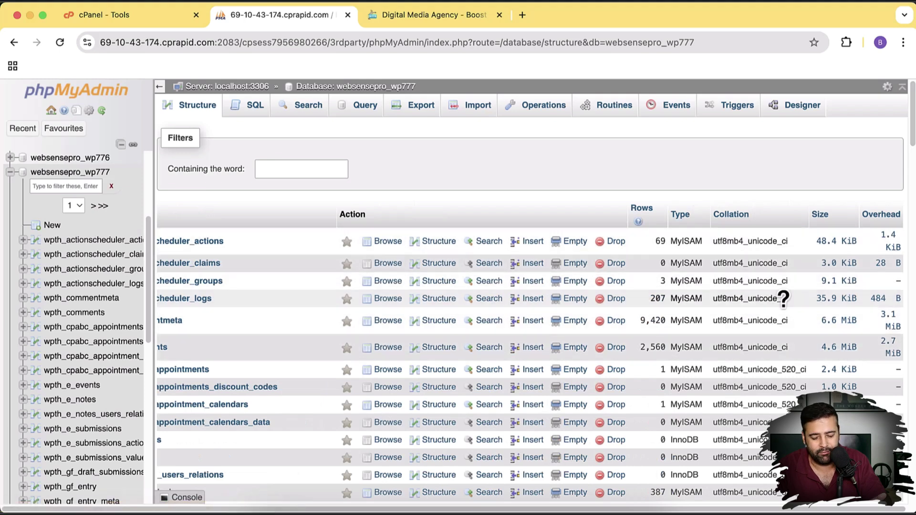
pyautogui.moveTo(737, 368)
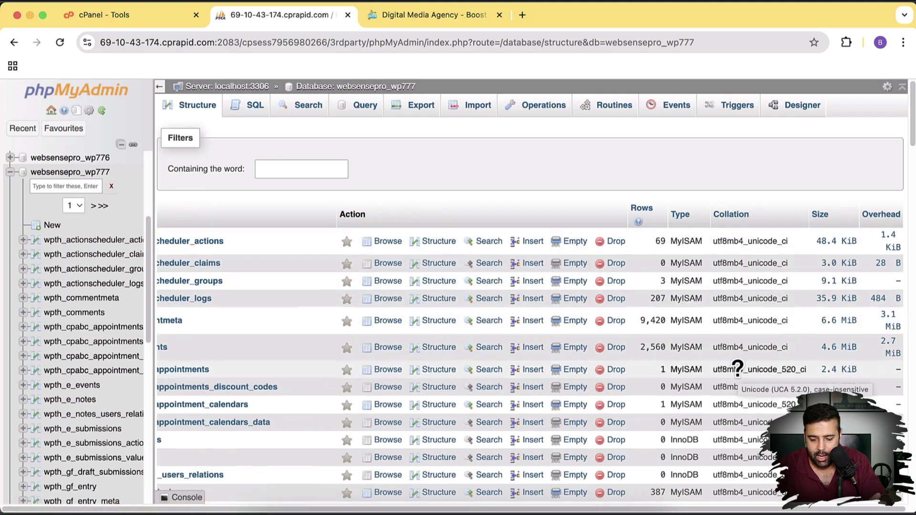
# Step: Look through the table sizes for large tables and match the wpth_postmeta row with its size and overhead
pyautogui.scroll(-8, 737, 368)
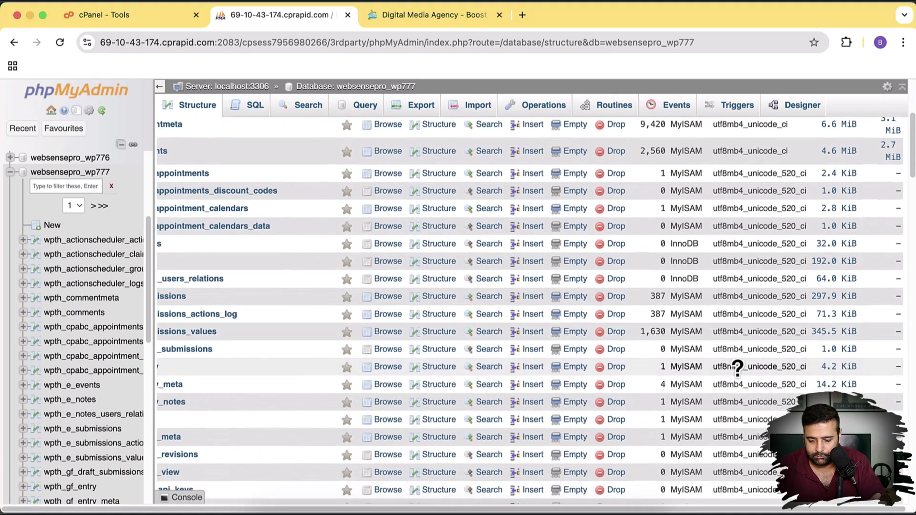
pyautogui.scroll(-9, 737, 368)
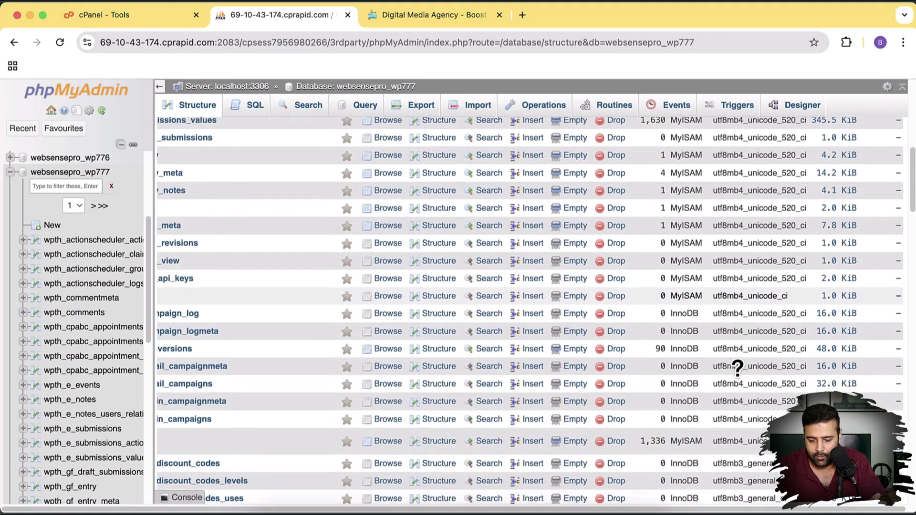
pyautogui.scroll(-8, 737, 368)
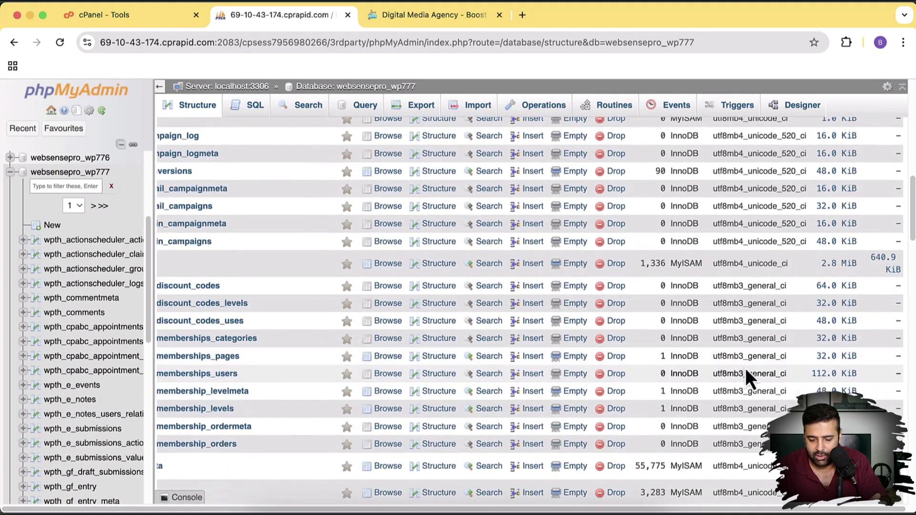
pyautogui.scroll(-4, 746, 371)
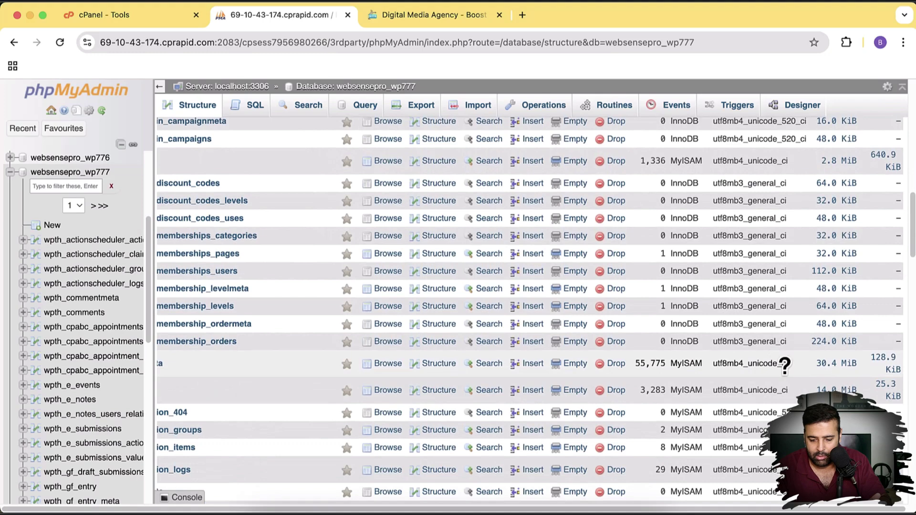
pyautogui.hscroll(-3, 783, 366)
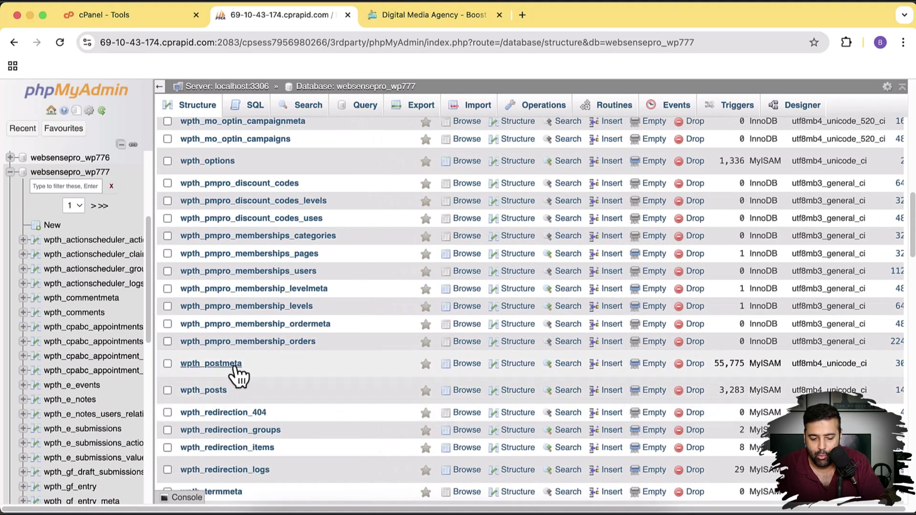
pyautogui.hscroll(3, 235, 368)
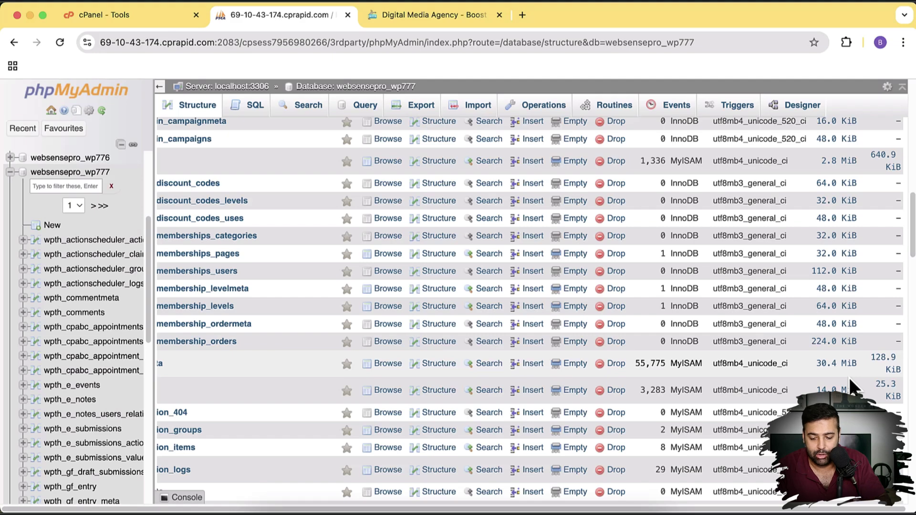
# Step: Check the summary row of the table list for the number of tables, total rows, total size and overhead
pyautogui.scroll(-10, 848, 377)
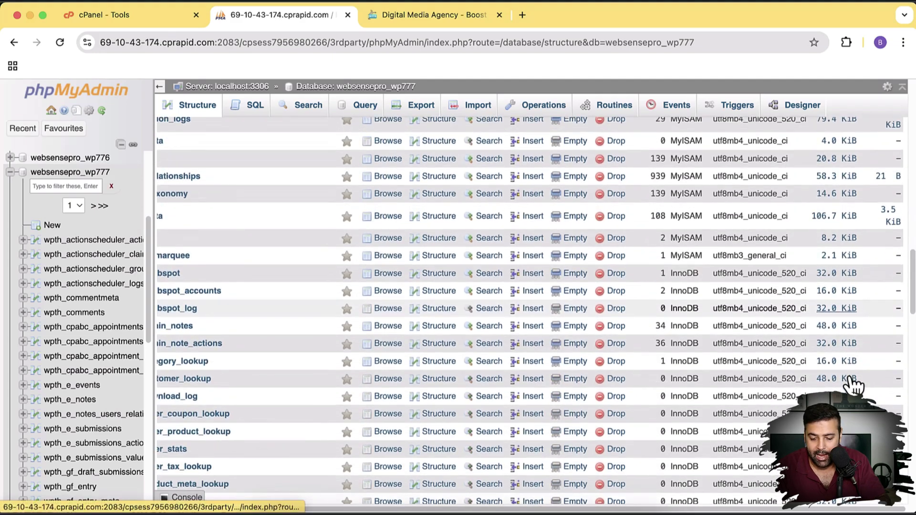
pyautogui.scroll(-15, 850, 383)
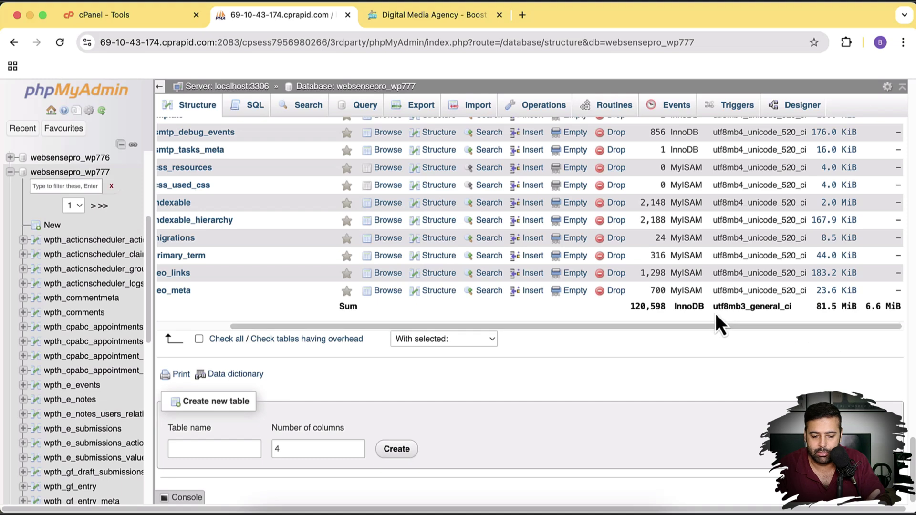
pyautogui.hscroll(-5, 605, 308)
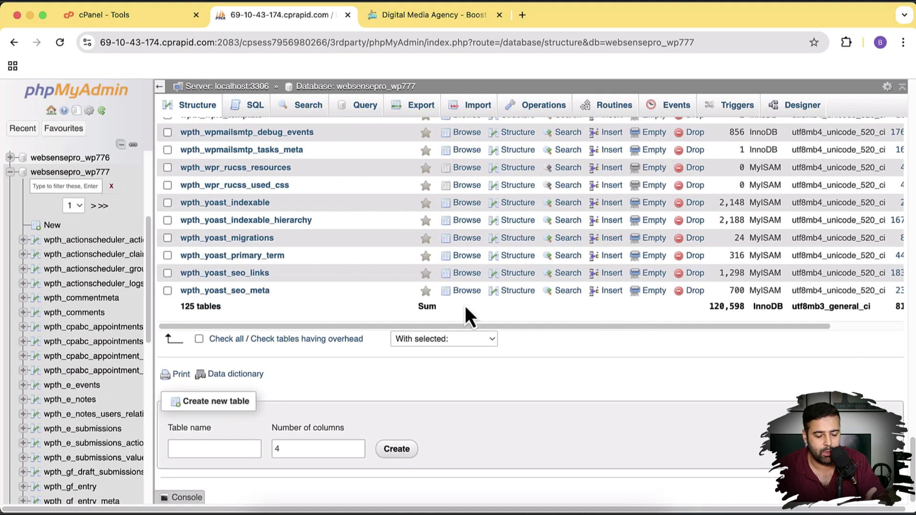
pyautogui.hscroll(3, 464, 306)
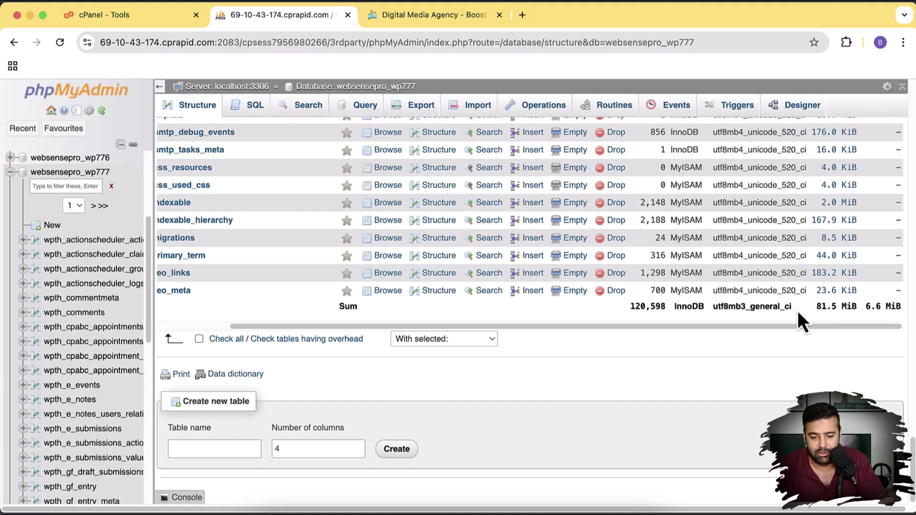
pyautogui.hscroll(-3, 797, 311)
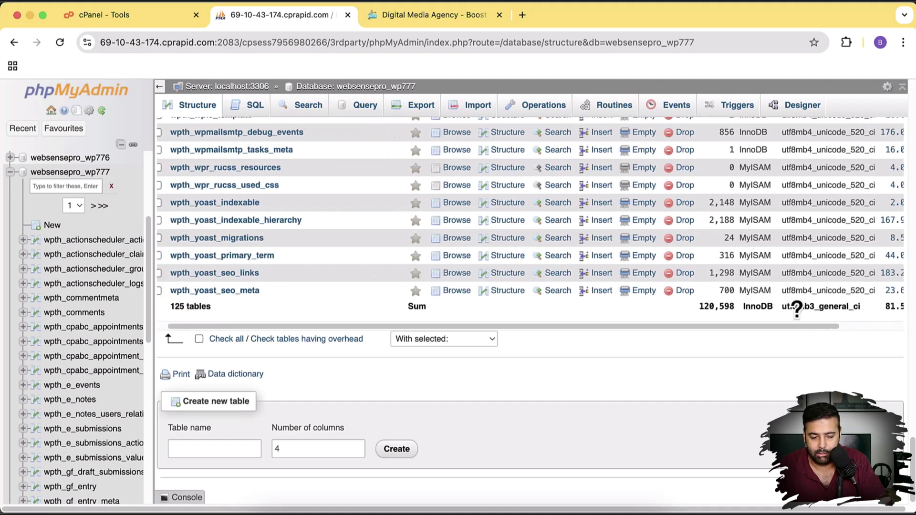
# Step: Export the websensepro_wp777 database with the Quick method in SQL format and check the downloaded backup file
pyautogui.hscroll(3, 797, 310)
pyautogui.hscroll(-3, 797, 310)
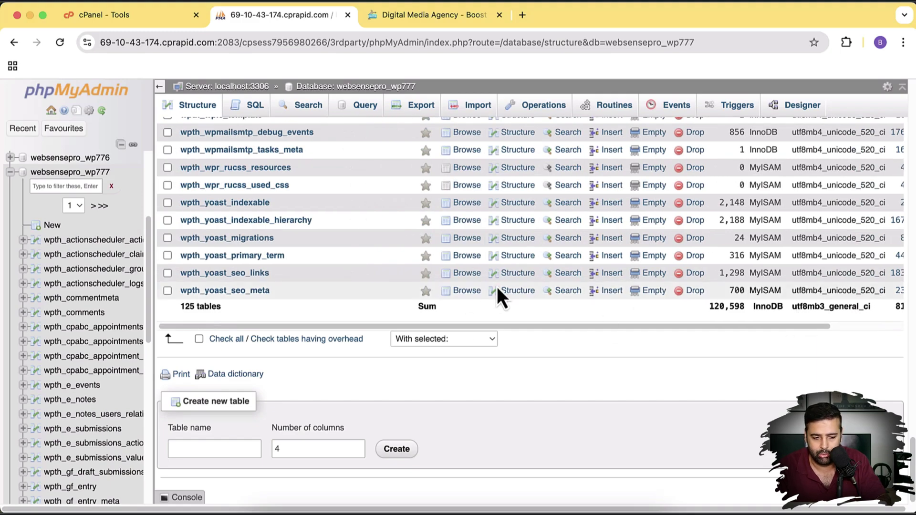
pyautogui.scroll(15, 407, 285)
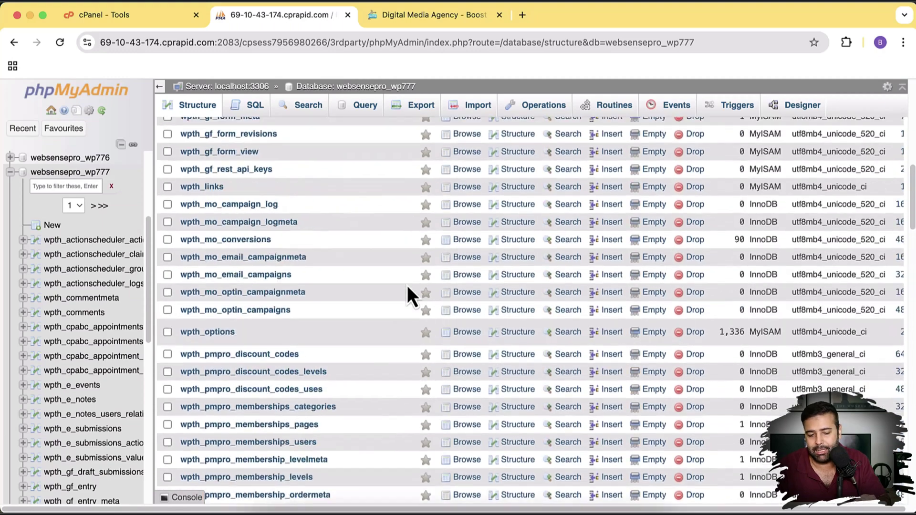
pyautogui.scroll(10, 407, 285)
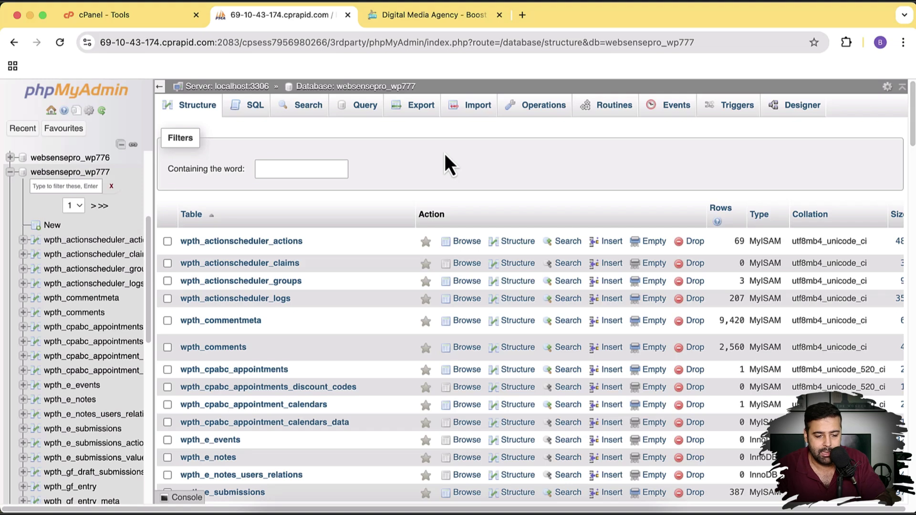
pyautogui.click(411, 109)
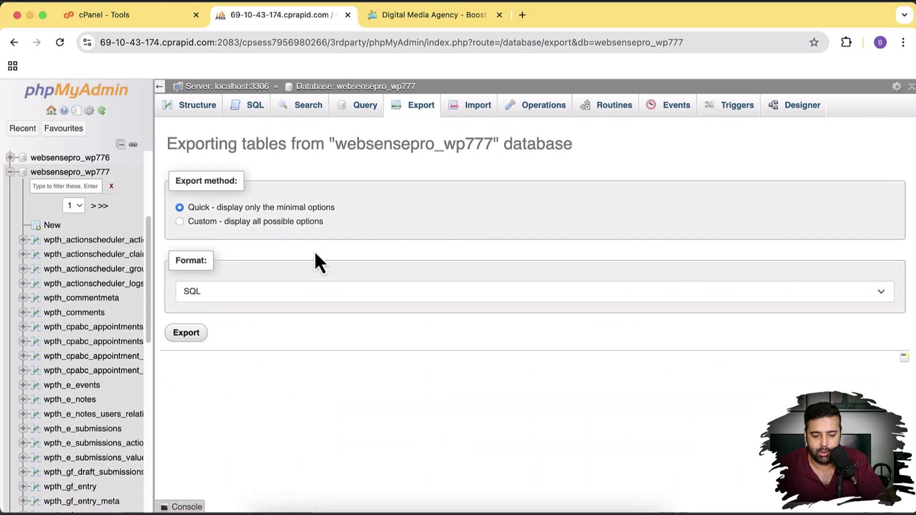
pyautogui.click(191, 335)
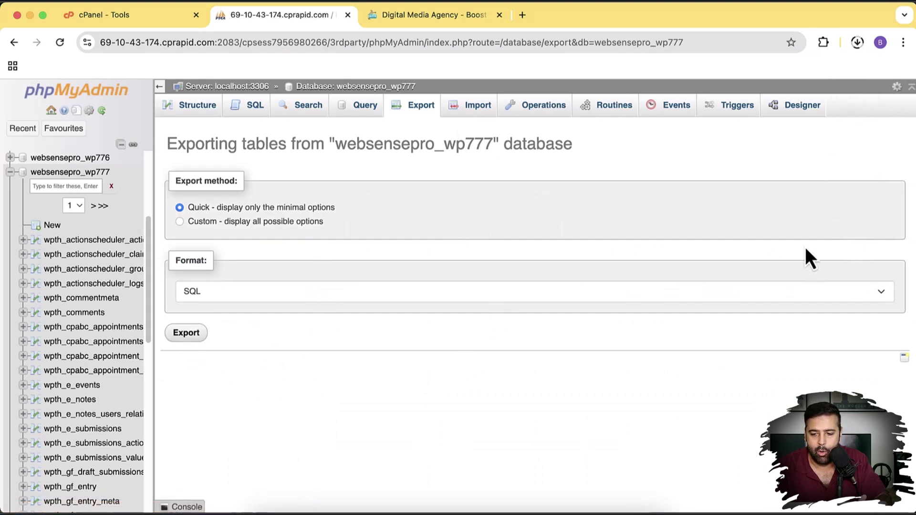
pyautogui.click(857, 46)
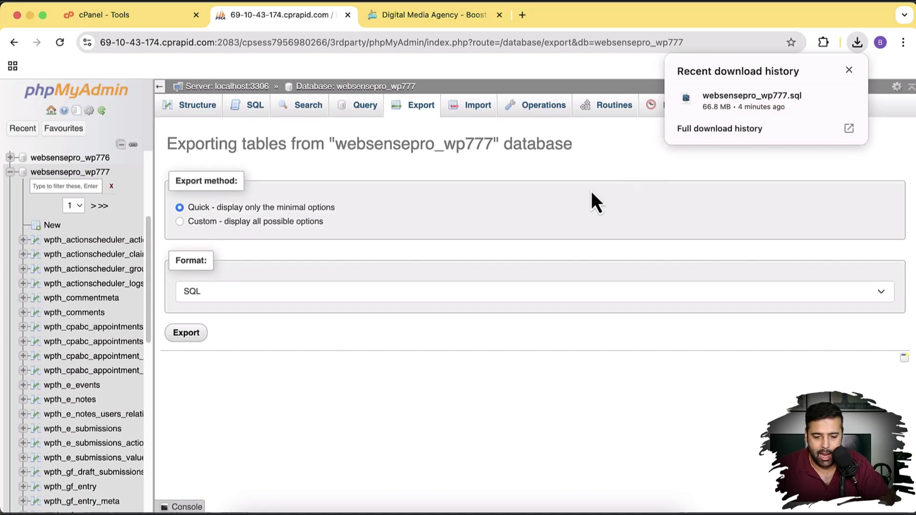
pyautogui.press('Escape')
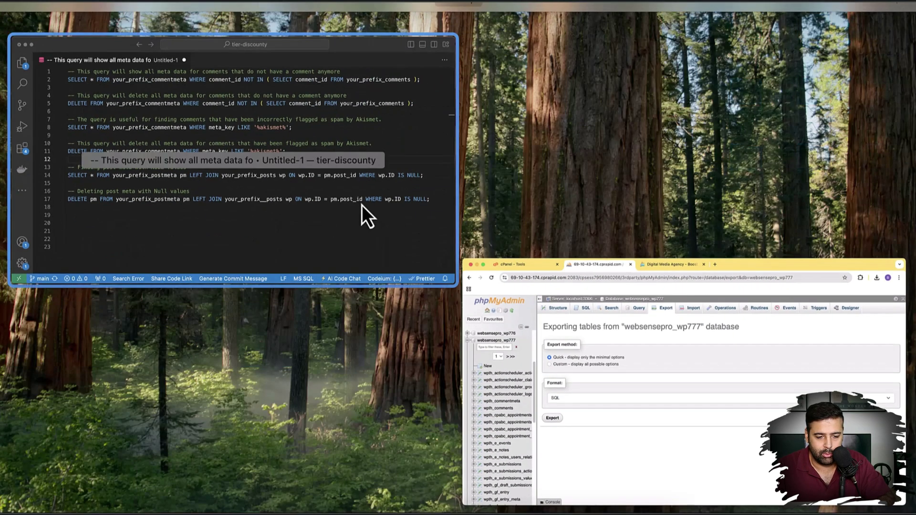
# Step: Switch to VS Code and read the query that shows meta data for comments that no longer exist
pyautogui.click(361, 205)
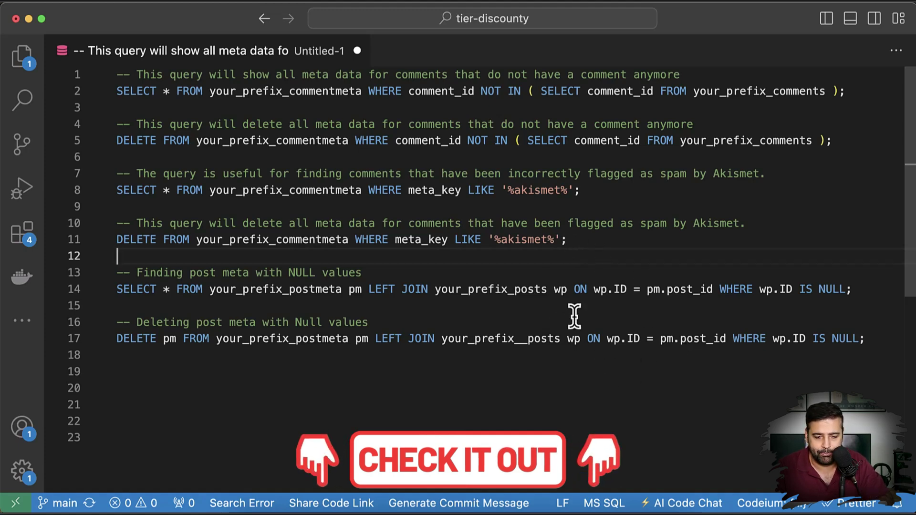
pyautogui.tripleClick(420, 91)
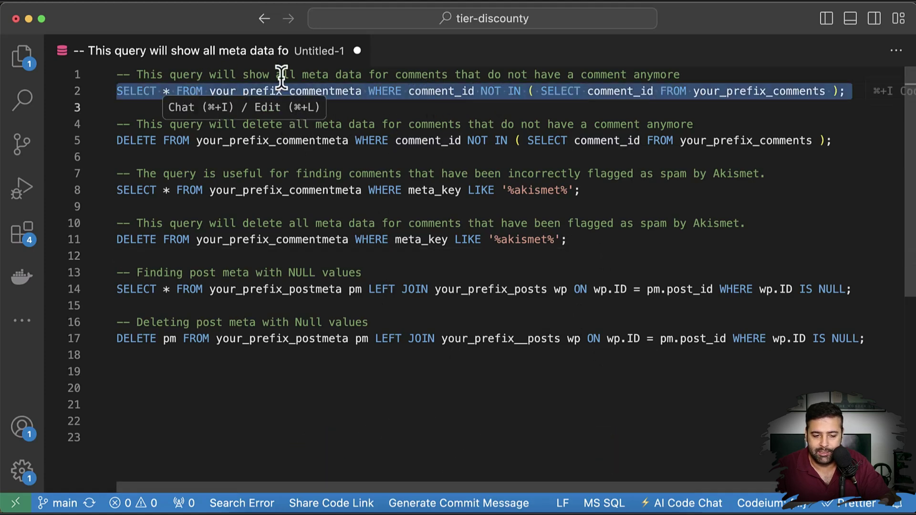
pyautogui.click(317, 91)
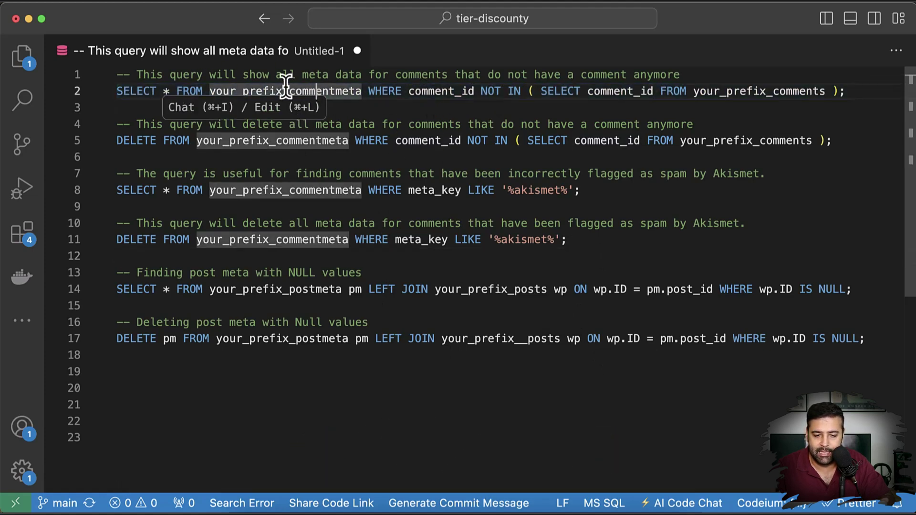
pyautogui.doubleClick(429, 75)
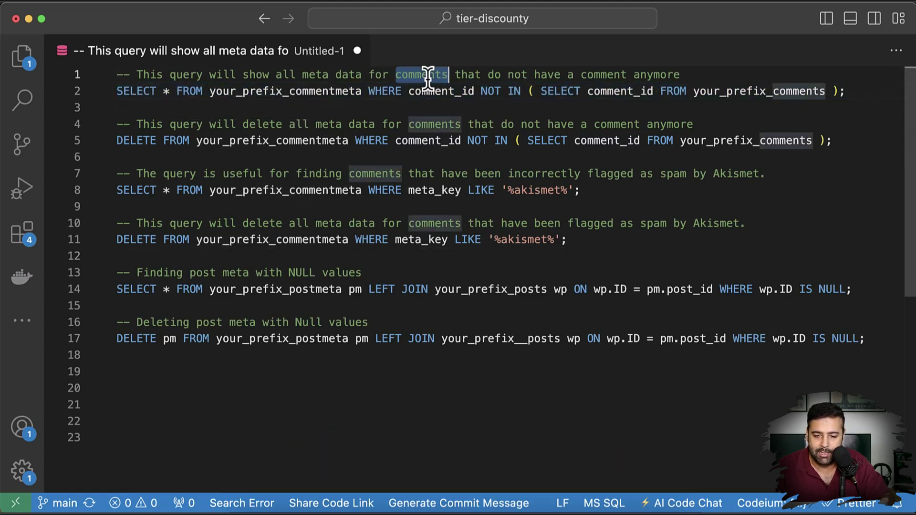
pyautogui.doubleClick(346, 75)
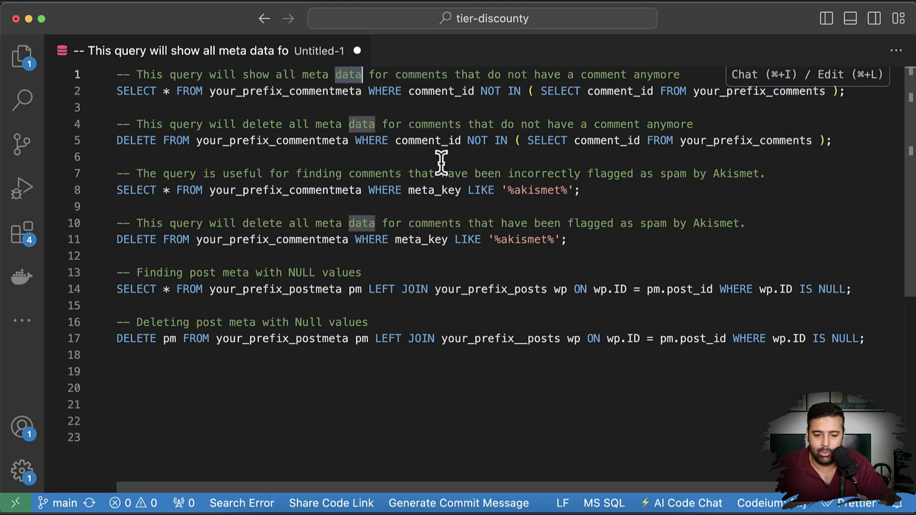
pyautogui.click(523, 155)
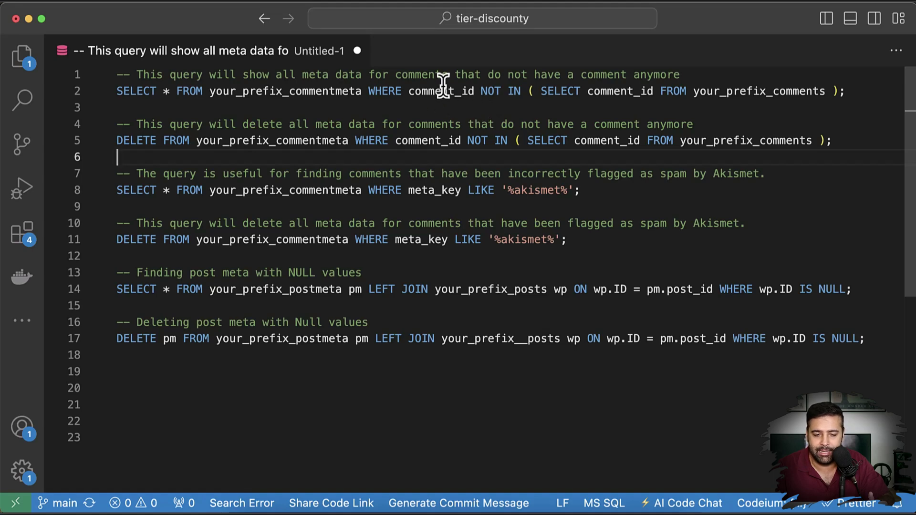
# Step: Copy the SELECT query for orphaned comment meta from VS Code into the websensepro_wp777 database's SQL editor in phpMyAdmin
pyautogui.tripleClick(371, 92)
pyautogui.press('super+c')
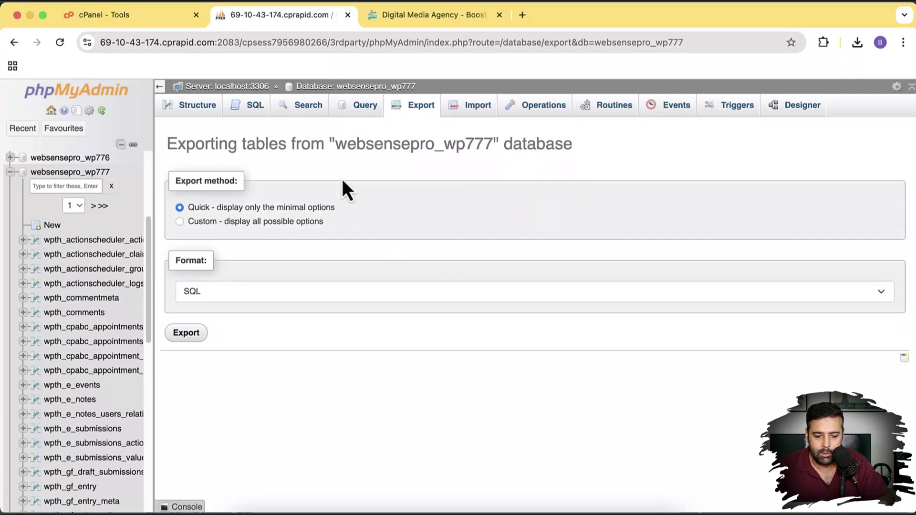
pyautogui.click(254, 112)
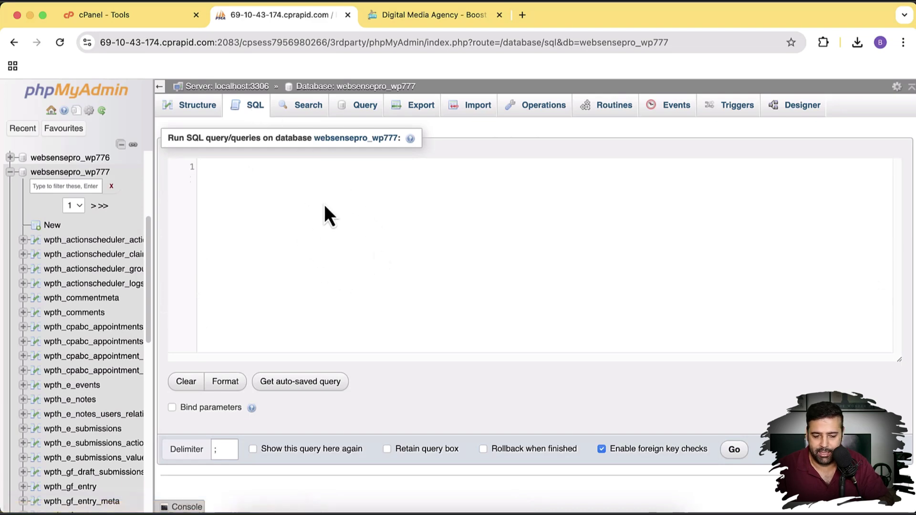
pyautogui.press('super+v')
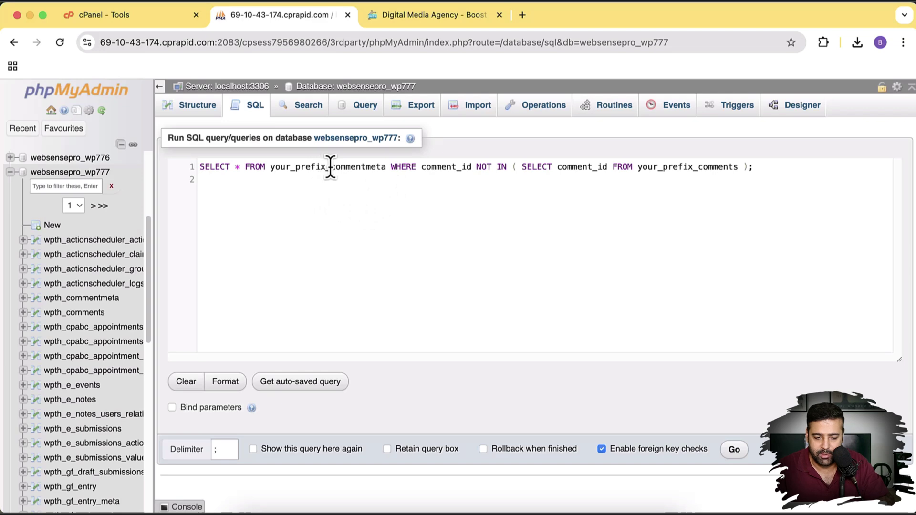
# Step: Replace the your_prefix_ placeholder of the outer commentmeta table with wpth_
pyautogui.moveTo(330, 167); pyautogui.dragTo(270, 167)
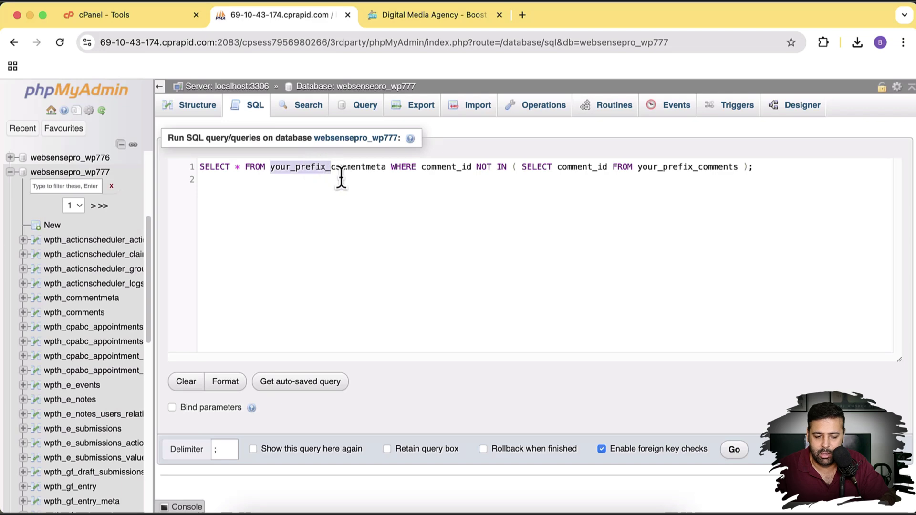
pyautogui.write('wpth')
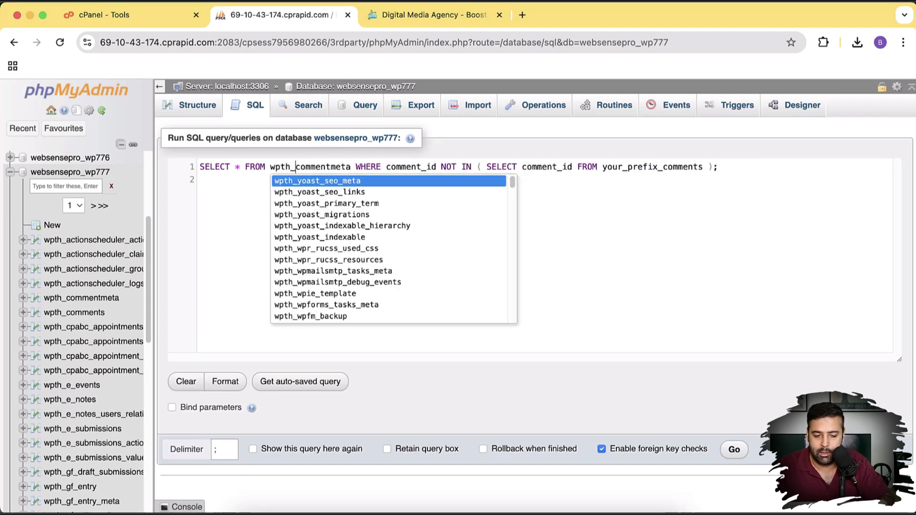
pyautogui.click(630, 213)
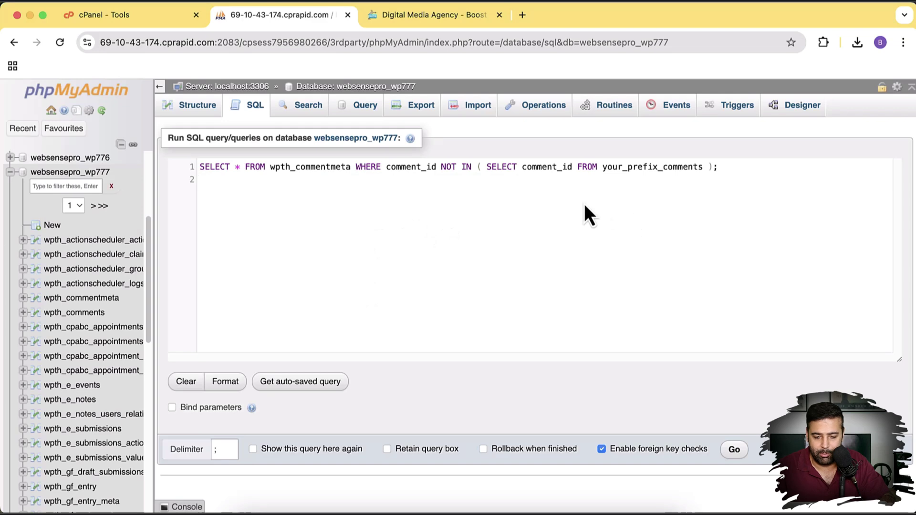
# Step: Change the subquery's table name to wpth_comments and run the query
pyautogui.click(663, 167)
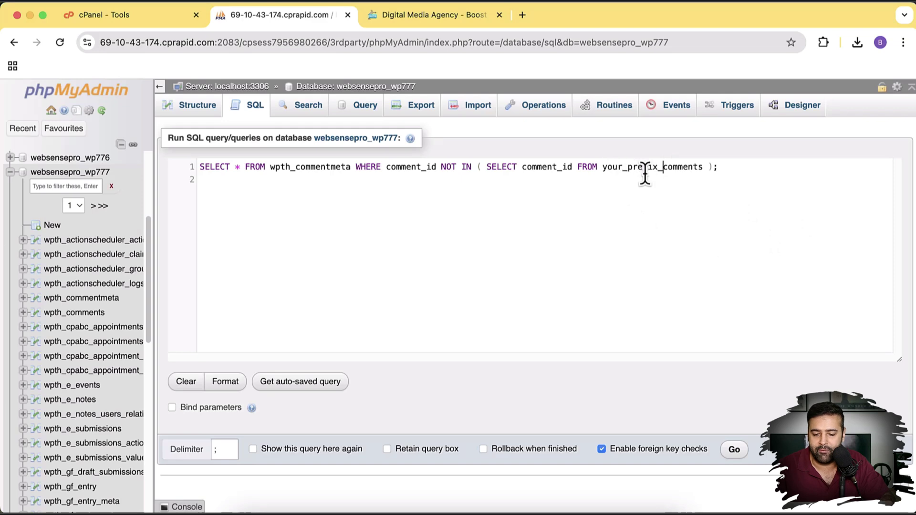
pyautogui.press('BackSpace')
pyautogui.press('BackSpace')
pyautogui.press('BackSpace')
pyautogui.press('BackSpace')
pyautogui.press('BackSpace')
pyautogui.press('BackSpace')
pyautogui.press('BackSpace')
pyautogui.press('BackSpace')
pyautogui.press('BackSpace')
pyautogui.press('BackSpace')
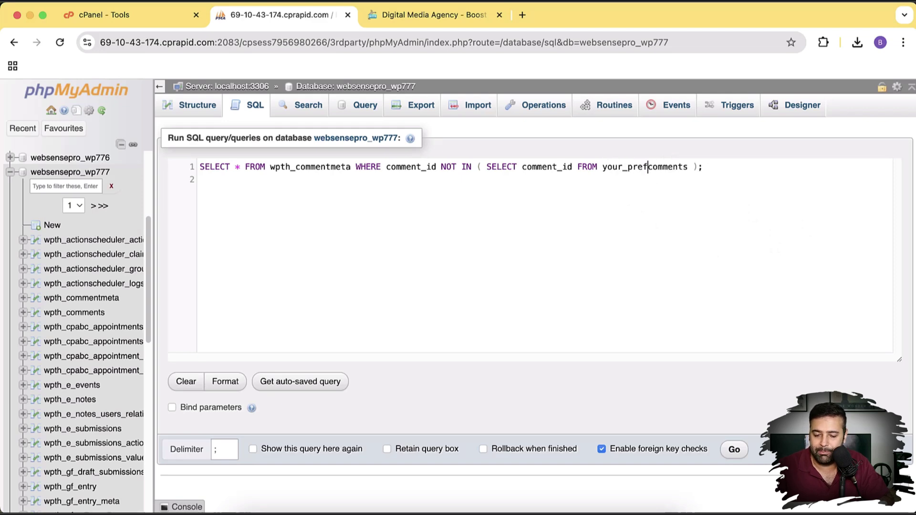
pyautogui.press('BackSpace')
pyautogui.press('BackSpace')
pyautogui.write('wpth')
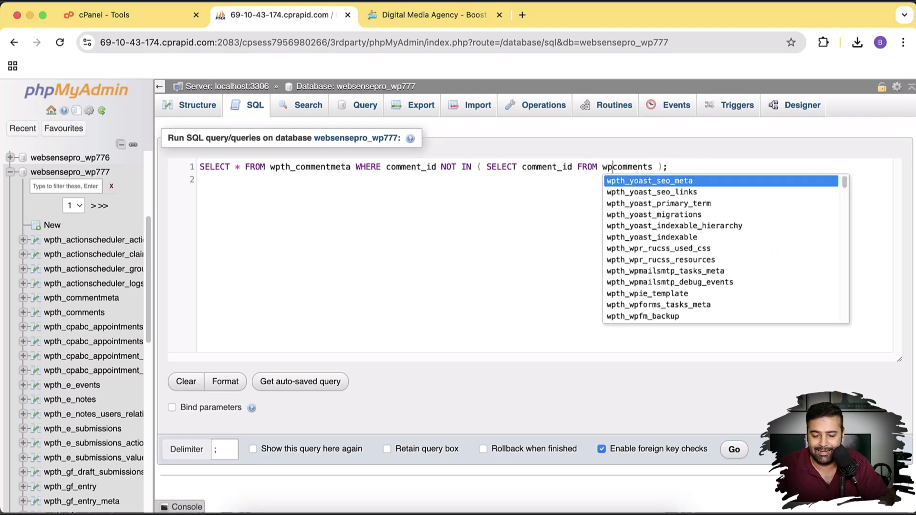
pyautogui.write('_')
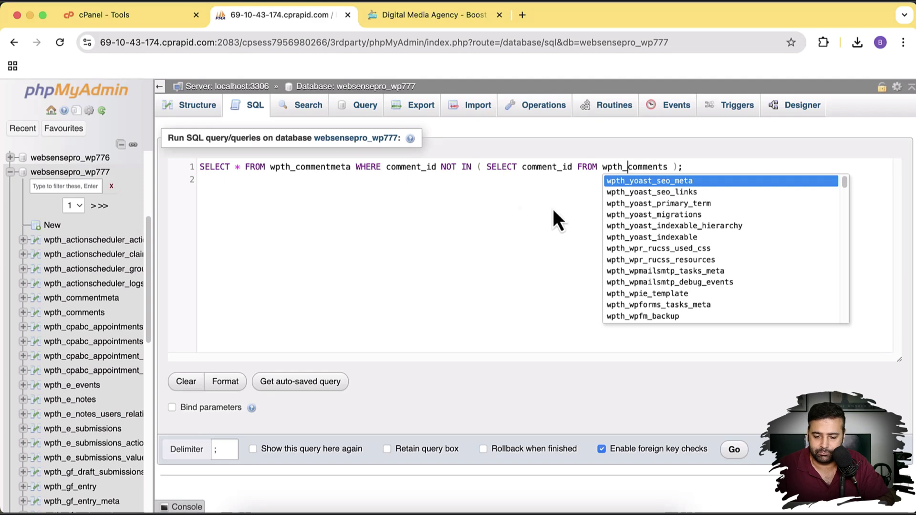
pyautogui.click(535, 238)
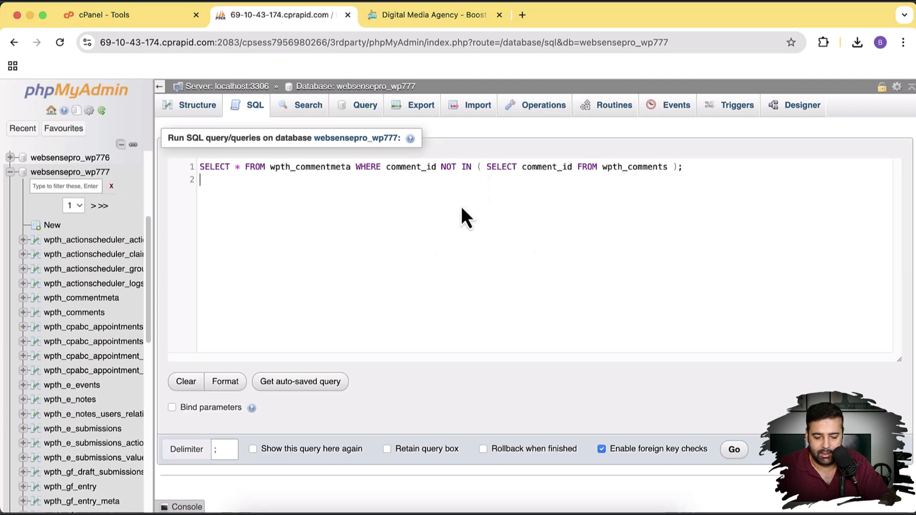
pyautogui.click(733, 450)
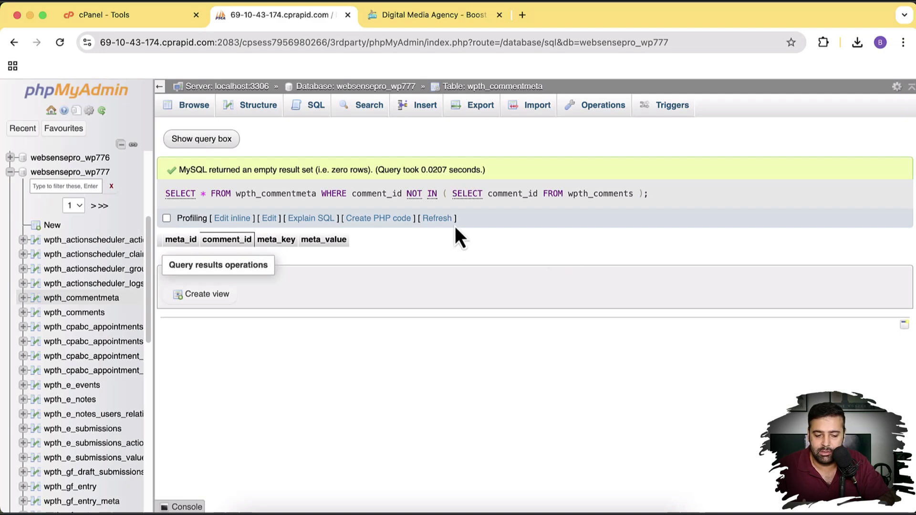
# Step: Return to VS Code and examine the DELETE query for comment meta without a matching comment
pyautogui.press('super+Tab')
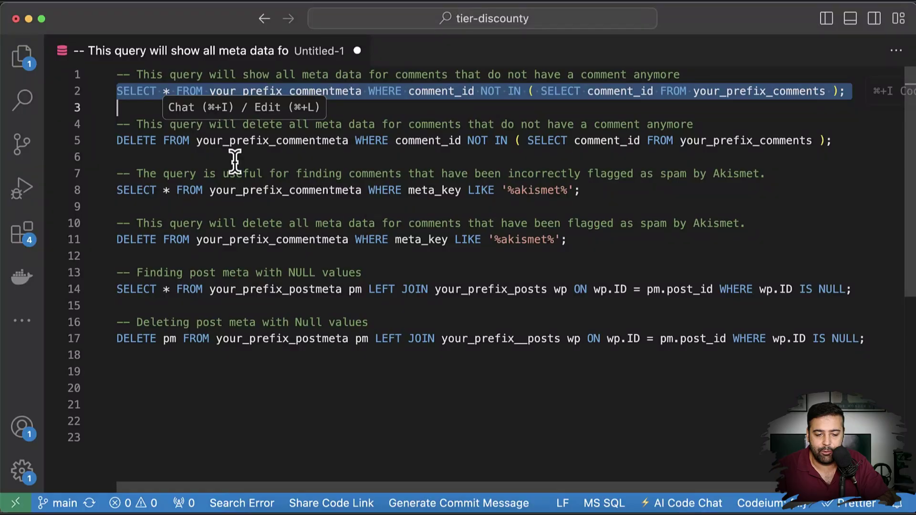
pyautogui.click(409, 123)
pyautogui.moveTo(843, 140); pyautogui.dragTo(114, 144)
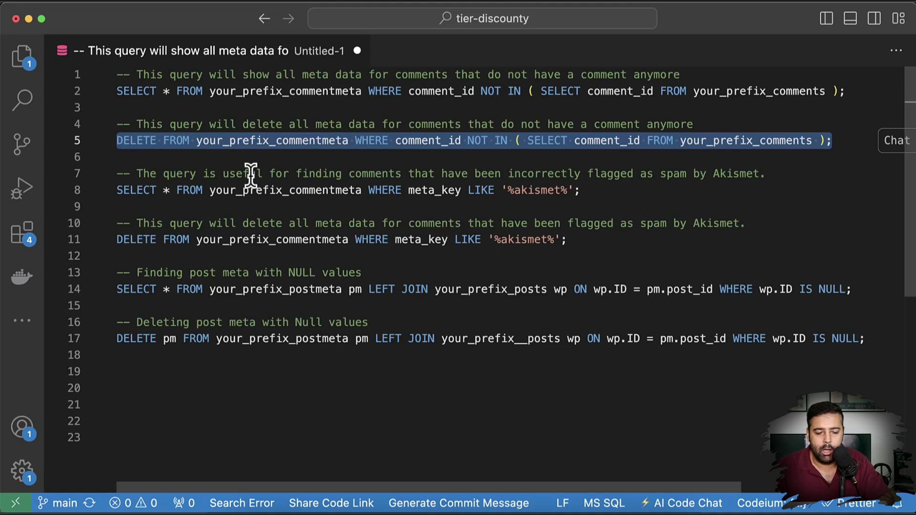
pyautogui.click(427, 179)
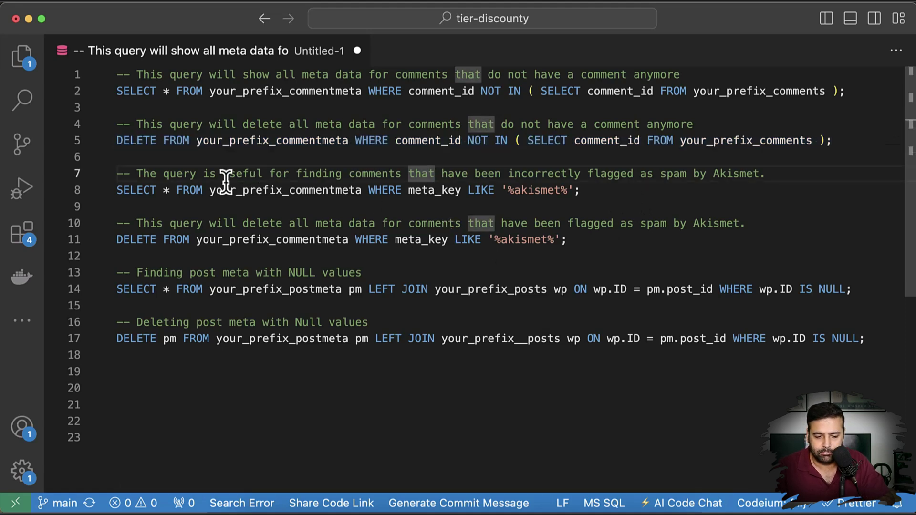
# Step: Copy the SELECT query matching meta_key LIKE '%akismet%' into the SQL editor of the wpth_commentmeta table in phpMyAdmin
pyautogui.moveTo(588, 191); pyautogui.dragTo(112, 193)
pyautogui.hotkey('ctrl', 'c')
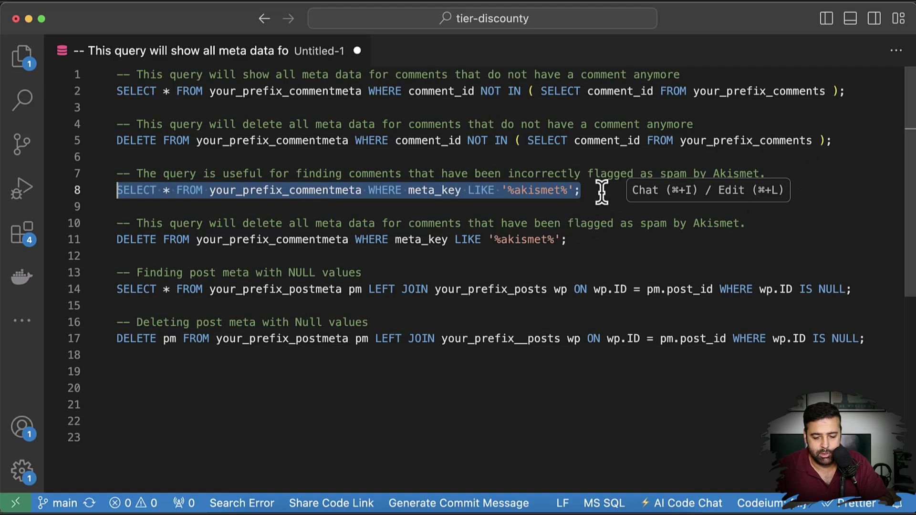
pyautogui.press('super+Tab')
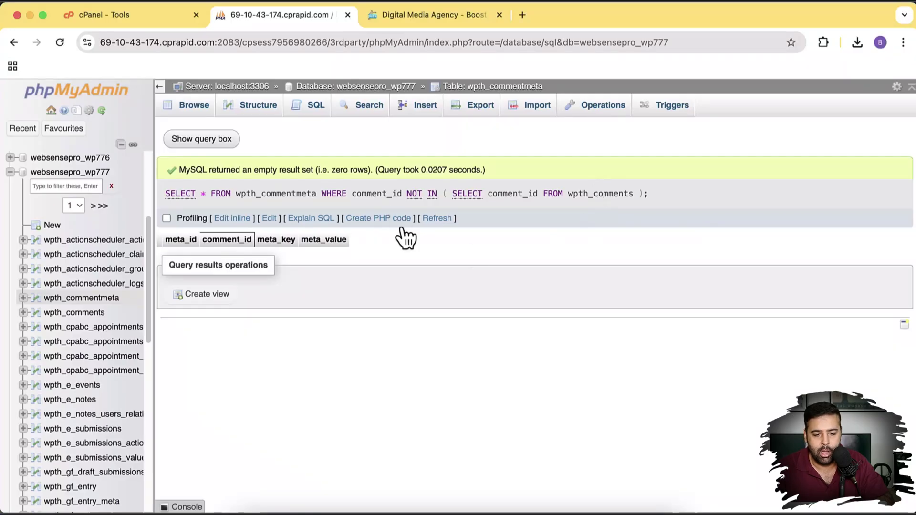
pyautogui.click(315, 112)
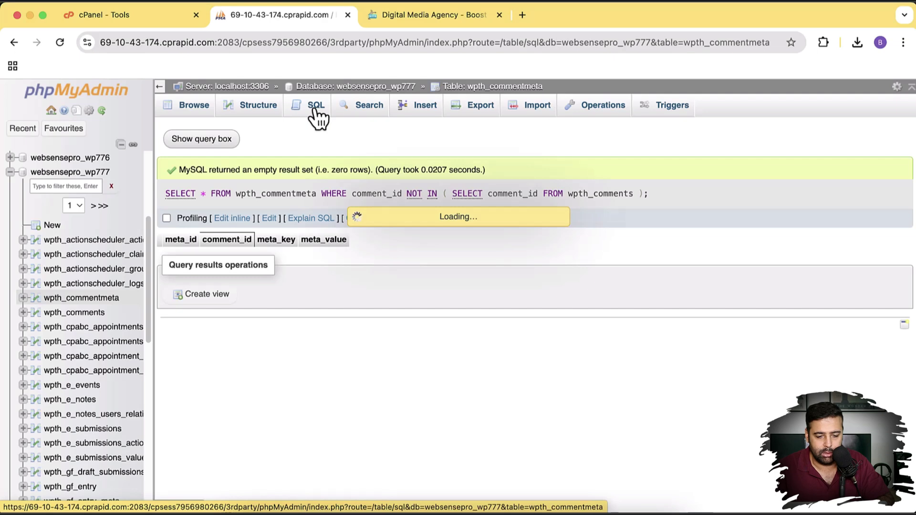
pyautogui.hotkey('ctrl', 'a')
pyautogui.hotkey('ctrl', 'v')
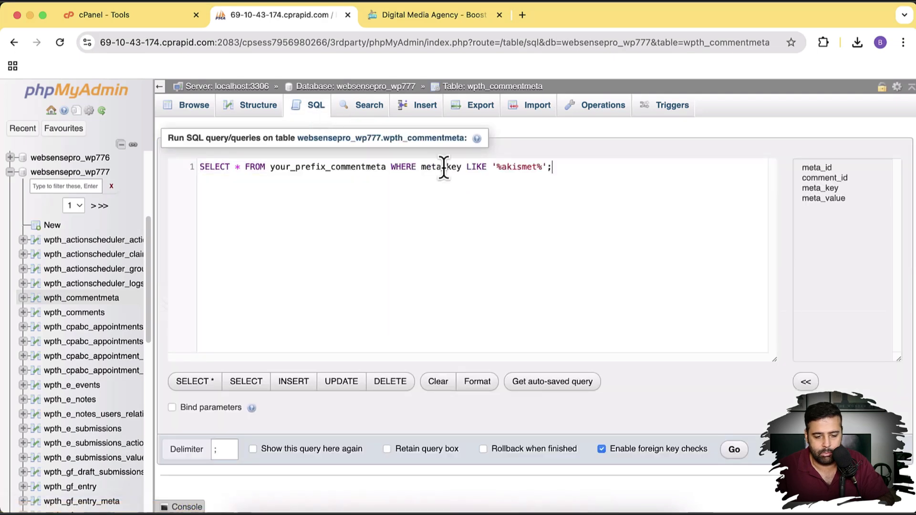
# Step: Replace the your_prefix_ placeholder in the Akismet query with wpth_ so it targets wpth_commentmeta
pyautogui.click(329, 166)
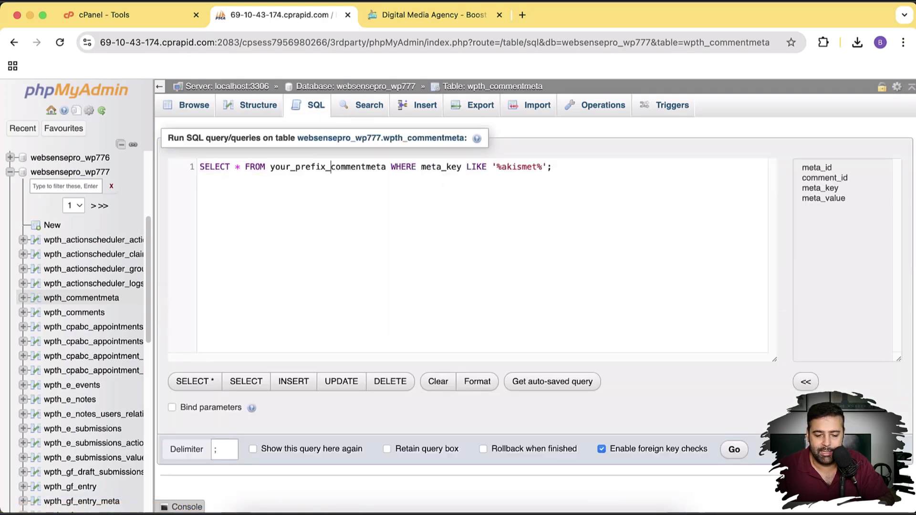
pyautogui.press('BackSpace')
pyautogui.press('BackSpace')
pyautogui.press('BackSpace')
pyautogui.press('BackSpace')
pyautogui.press('BackSpace')
pyautogui.press('BackSpace')
pyautogui.press('BackSpace')
pyautogui.press('BackSpace')
pyautogui.press('BackSpace')
pyautogui.press('BackSpace')
pyautogui.press('BackSpace')
pyautogui.press('BackSpace')
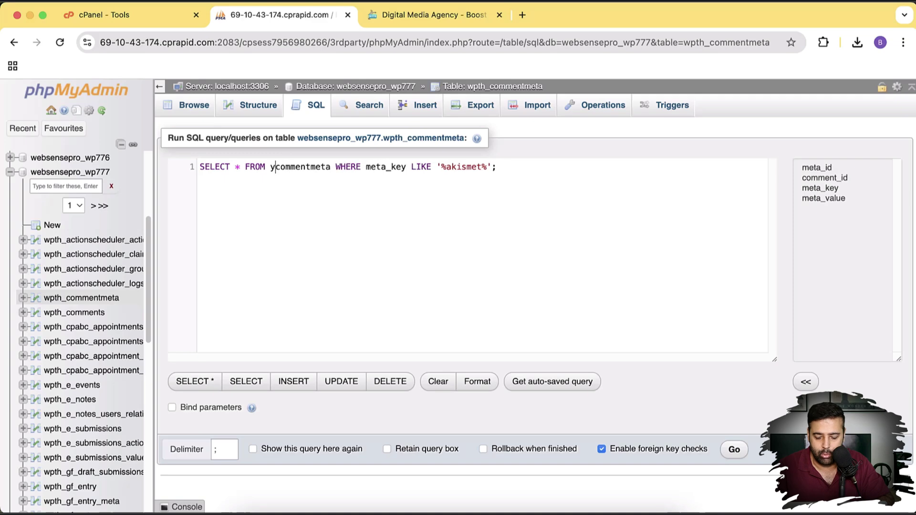
pyautogui.write('wpth_')
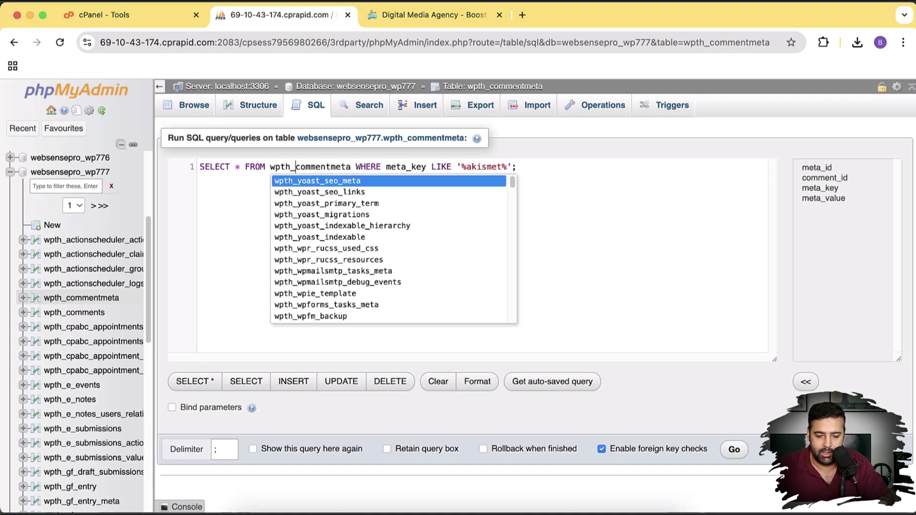
# Step: Run the Akismet SELECT query on wpth_commentmeta and look through the matching rows and their total
pyautogui.click(601, 242)
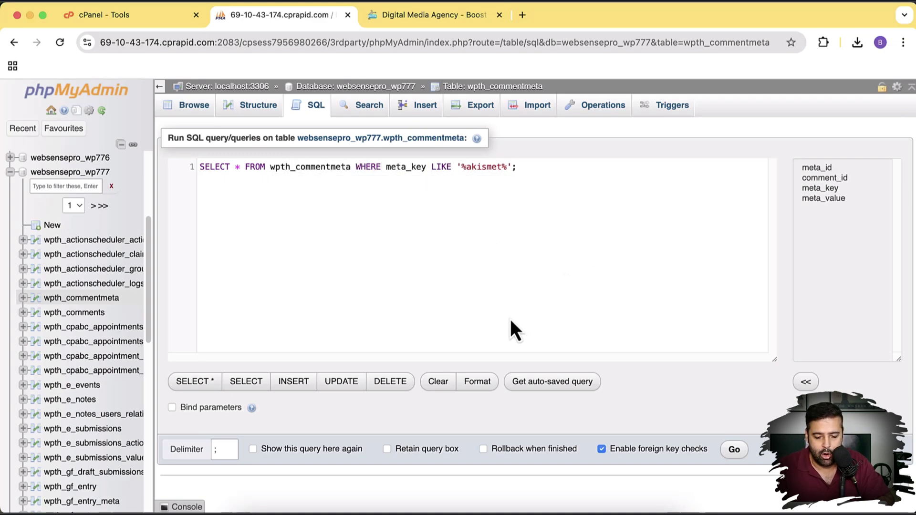
pyautogui.click(735, 453)
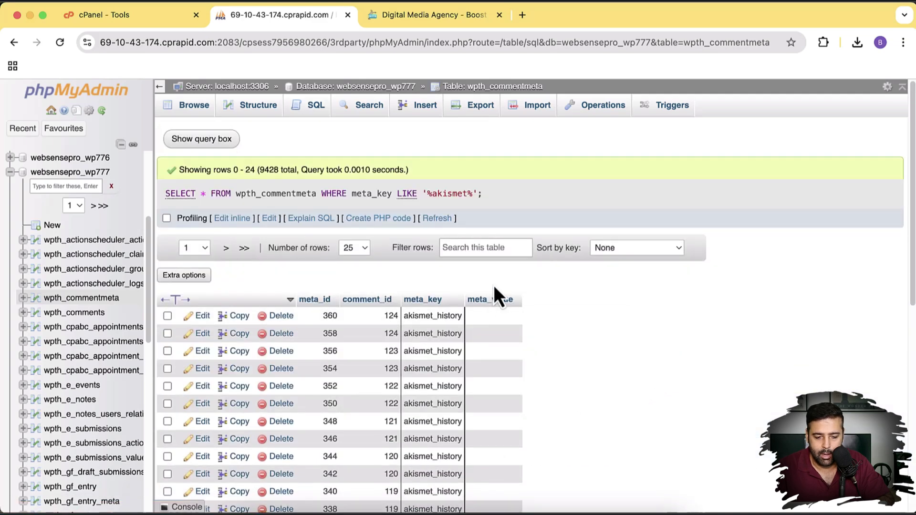
pyautogui.doubleClick(269, 170)
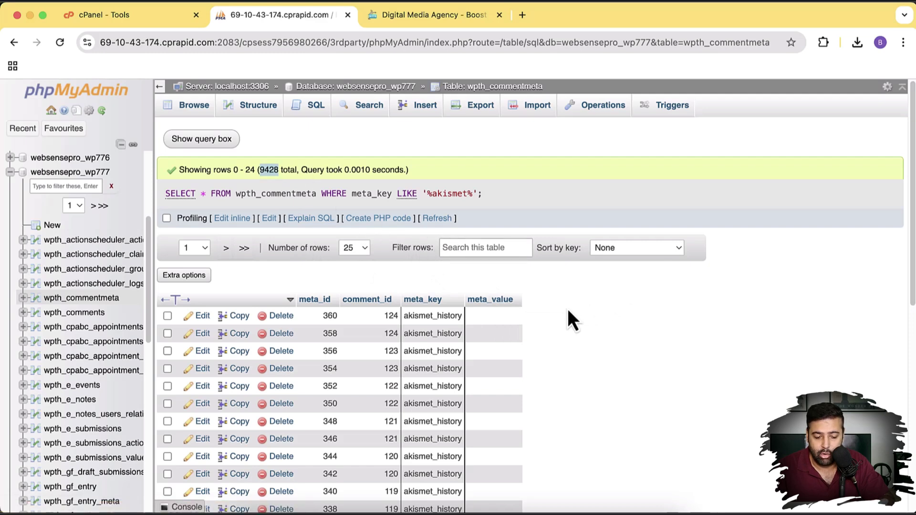
pyautogui.scroll(-3, 568, 311)
pyautogui.scroll(-5, 568, 313)
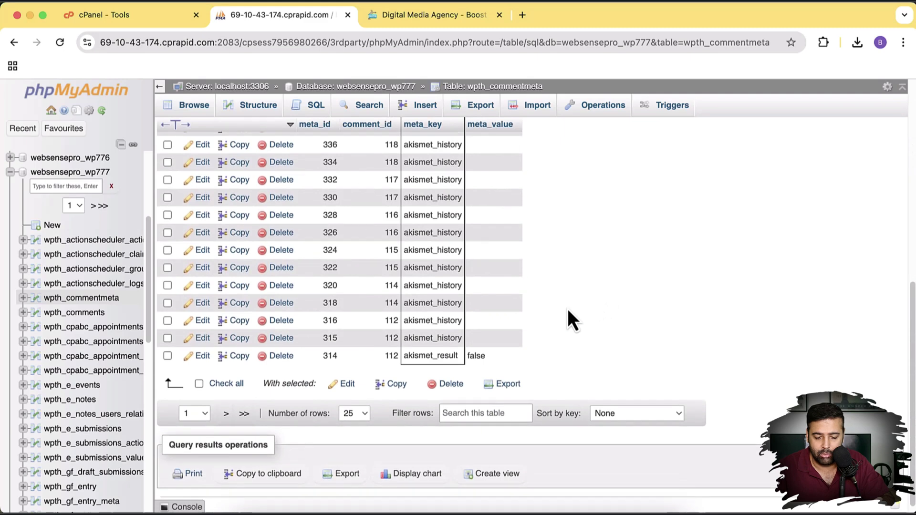
pyautogui.scroll(5, 569, 312)
pyautogui.scroll(2, 568, 310)
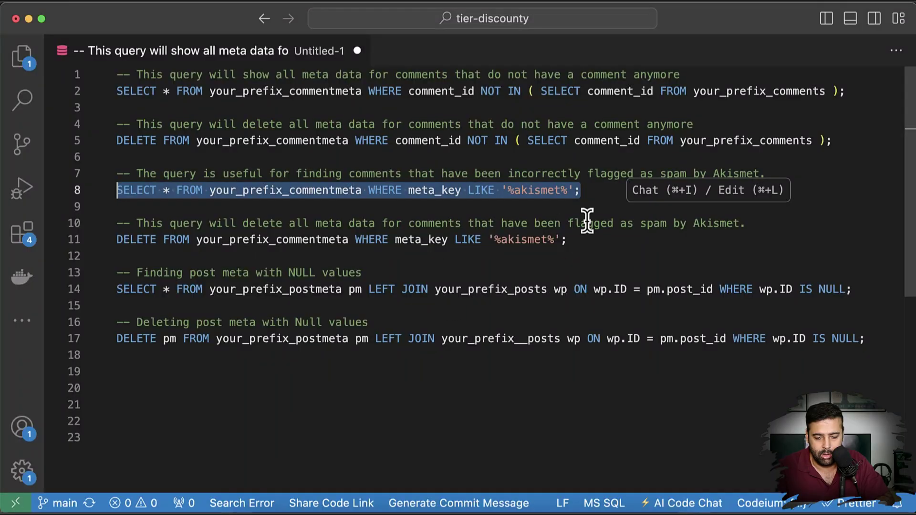
# Step: Copy the DELETE query for meta_key LIKE '%akismet%' from VS Code into the SQL editor of wpth_commentmeta in phpMyAdmin
pyautogui.click(570, 242)
pyautogui.moveTo(570, 242); pyautogui.dragTo(96, 239)
pyautogui.press('super+c')
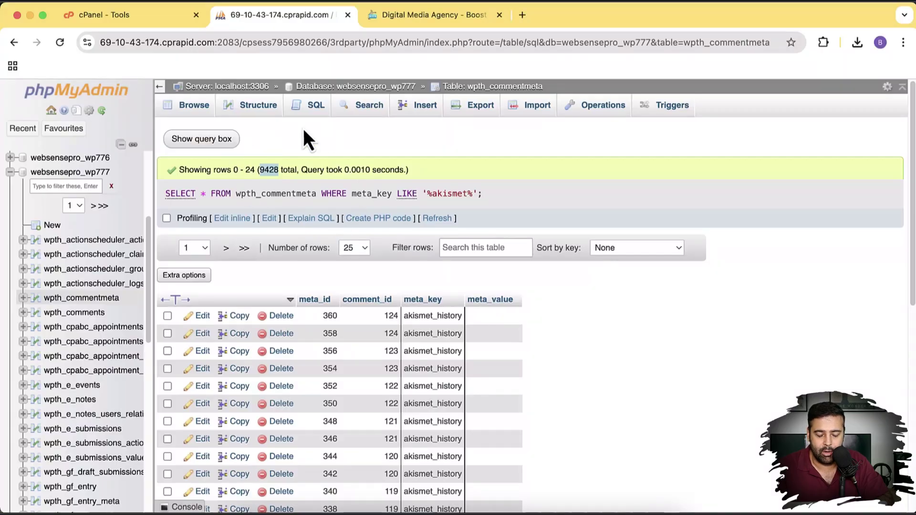
pyautogui.click(305, 113)
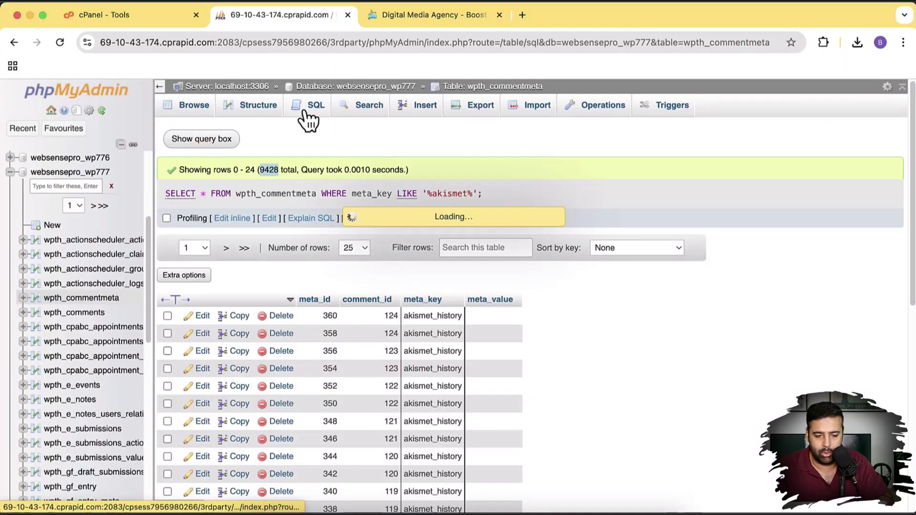
pyautogui.click(468, 163)
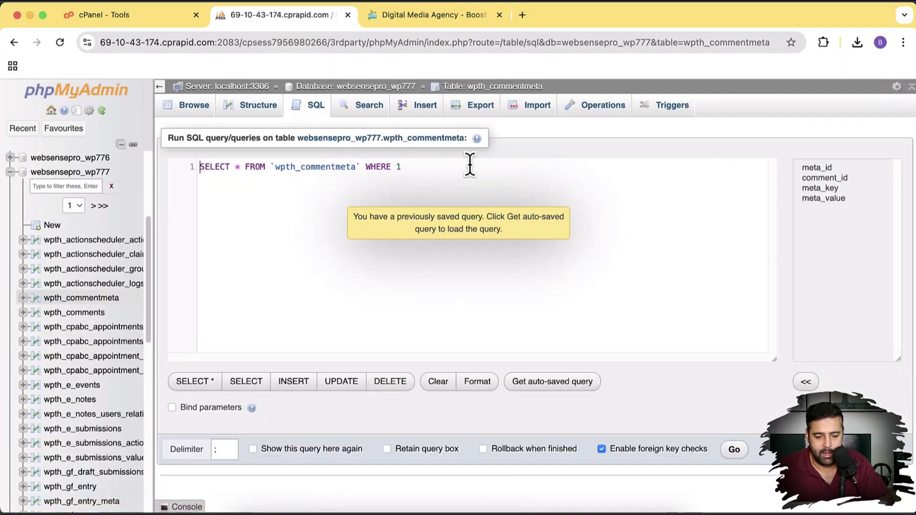
pyautogui.press('super+a')
pyautogui.press('super+v')
# Step: Replace the your_prefix_ placeholder in the table-level DELETE query with wpth_ so it targets wpth_commentmeta
pyautogui.click(325, 166)
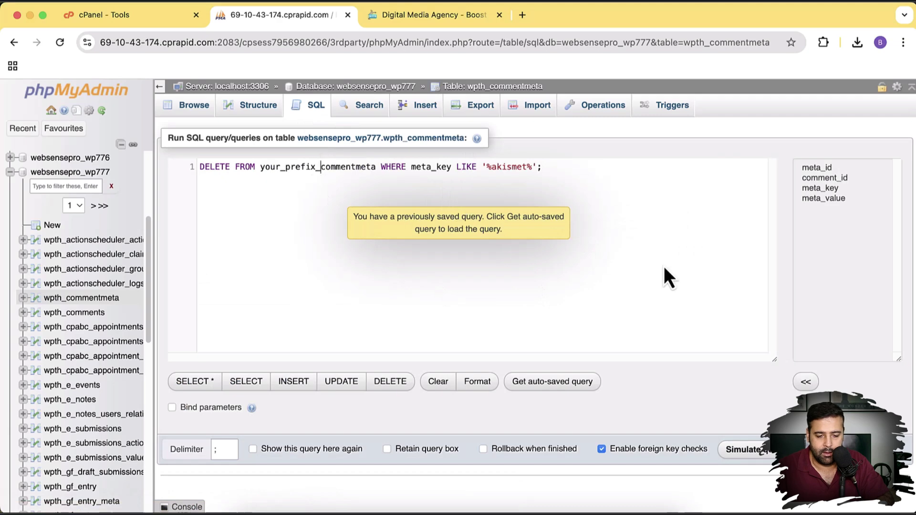
pyautogui.press('BackSpace')
pyautogui.press('BackSpace')
pyautogui.press('BackSpace')
pyautogui.press('BackSpace')
pyautogui.press('BackSpace')
pyautogui.press('BackSpace')
pyautogui.press('BackSpace')
pyautogui.press('BackSpace')
pyautogui.press('BackSpace')
pyautogui.press('BackSpace')
pyautogui.press('BackSpace')
pyautogui.press('BackSpace')
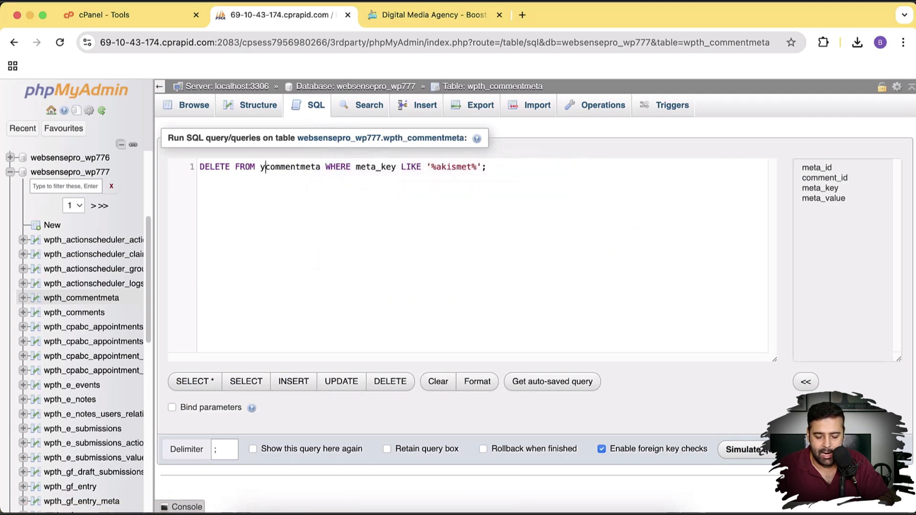
pyautogui.write('wpth_')
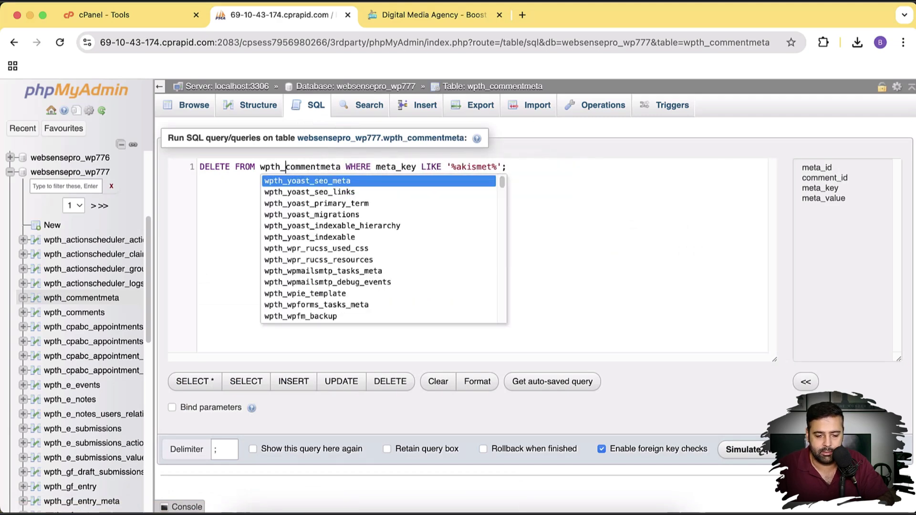
pyautogui.click(730, 299)
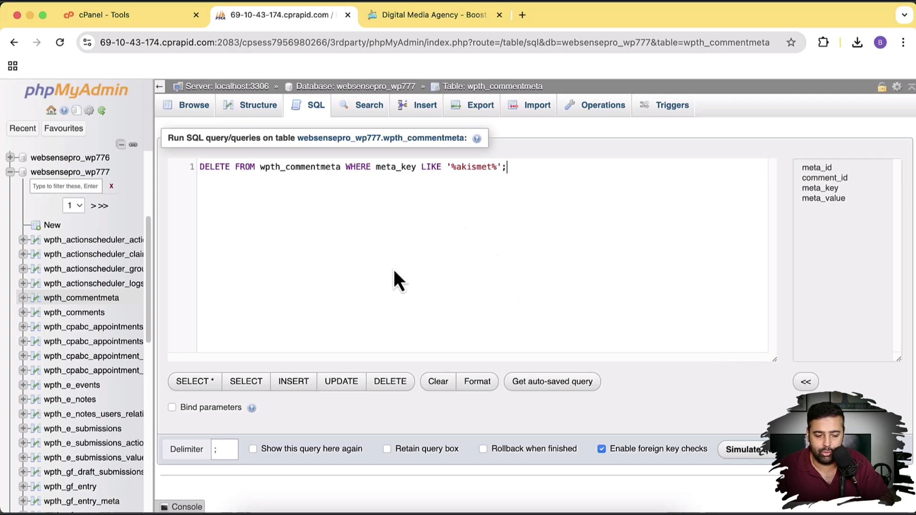
# Step: Leave the query unrun and export all rows of the wpth_commentmeta table as a Quick SQL backup, checking the downloaded file
pyautogui.click(502, 90)
pyautogui.click(561, 136)
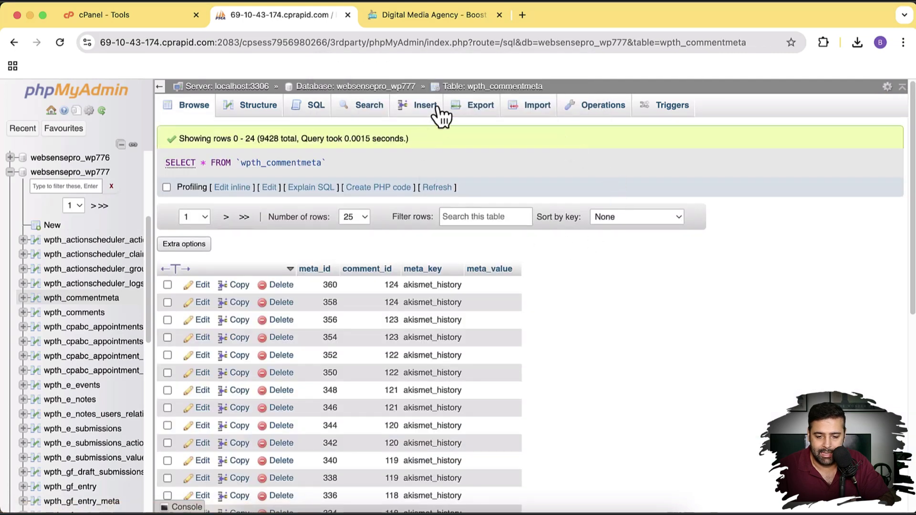
pyautogui.click(478, 105)
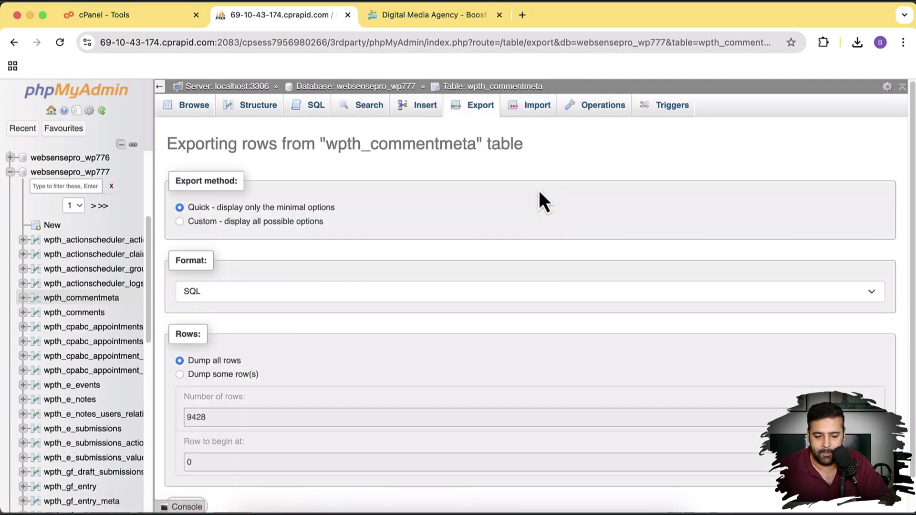
pyautogui.scroll(-2, 401, 279)
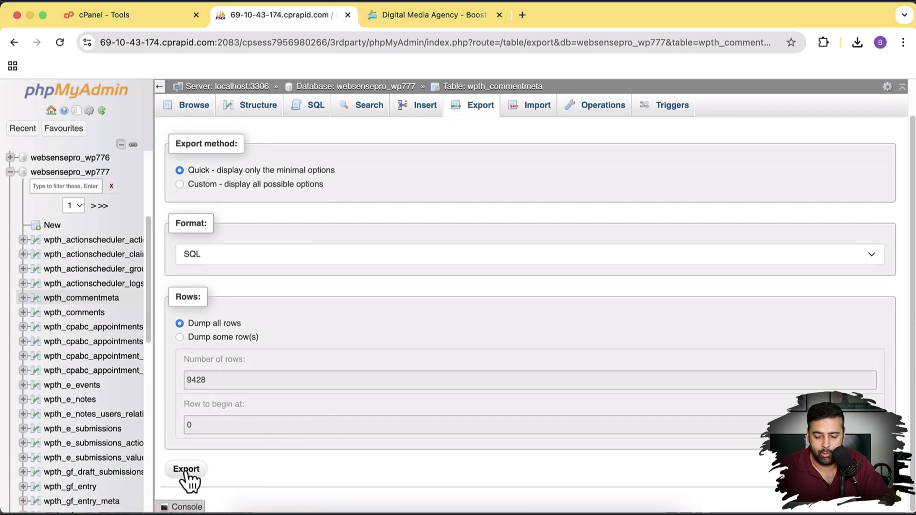
pyautogui.click(186, 470)
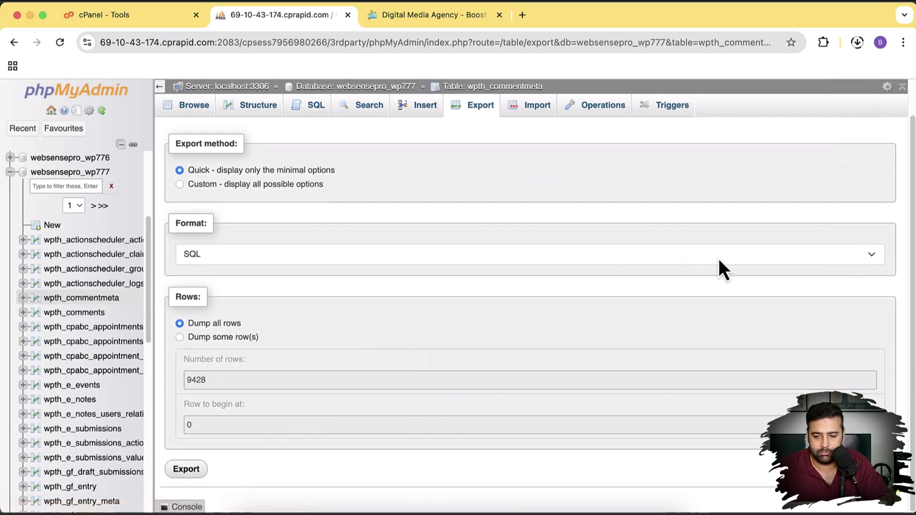
pyautogui.click(858, 44)
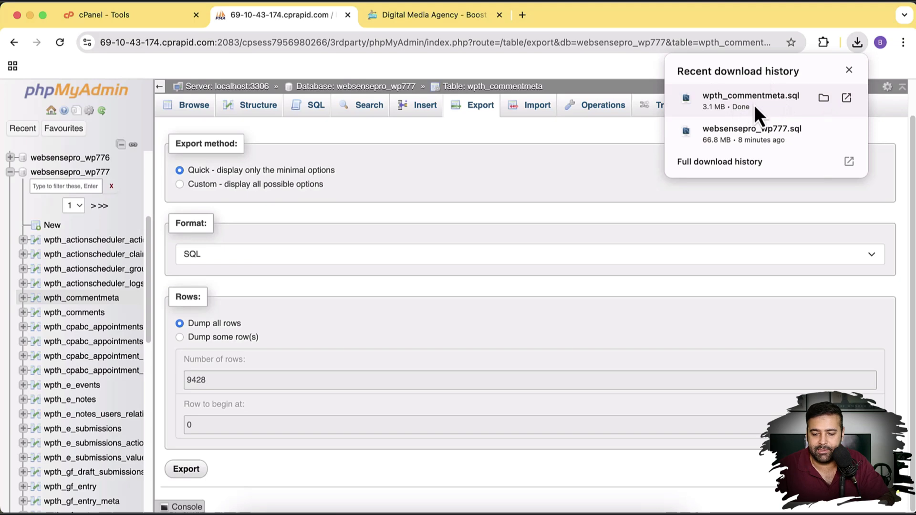
pyautogui.click(515, 239)
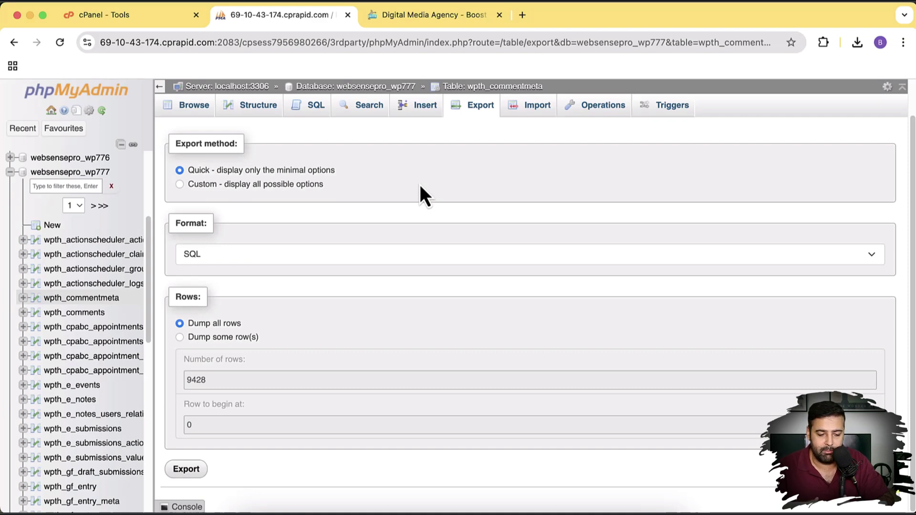
# Step: Open the structure of websensepro_wp777 and examine the row count, size and overhead of wpth_commentmeta
pyautogui.click(91, 173)
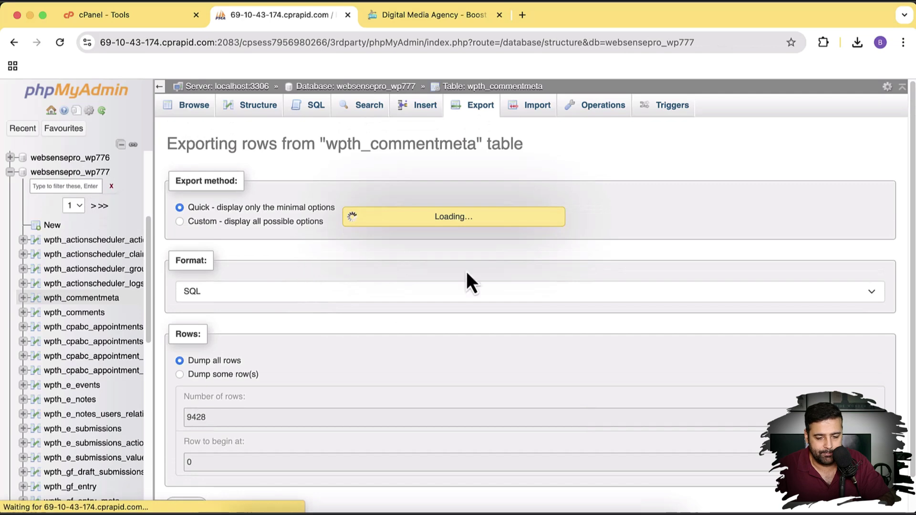
pyautogui.scroll(-1, 304, 316)
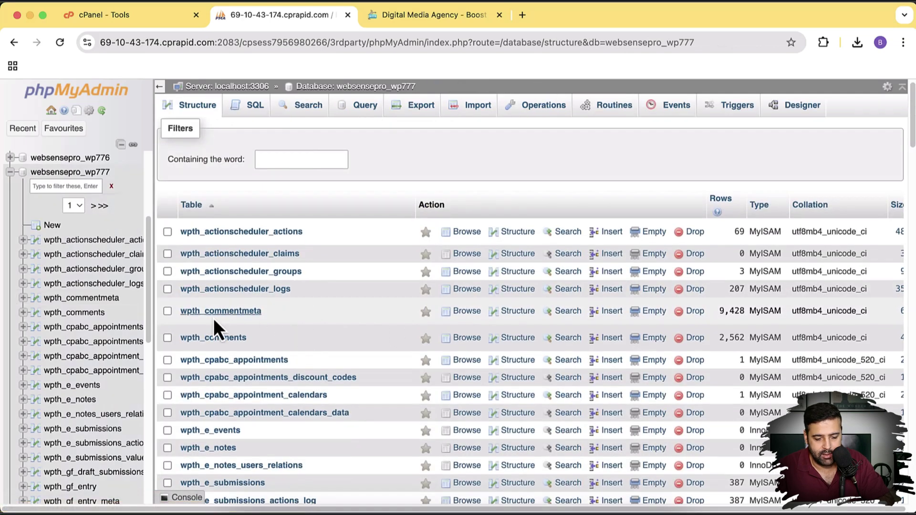
pyautogui.moveTo(174, 310); pyautogui.dragTo(863, 316)
pyautogui.click(862, 316)
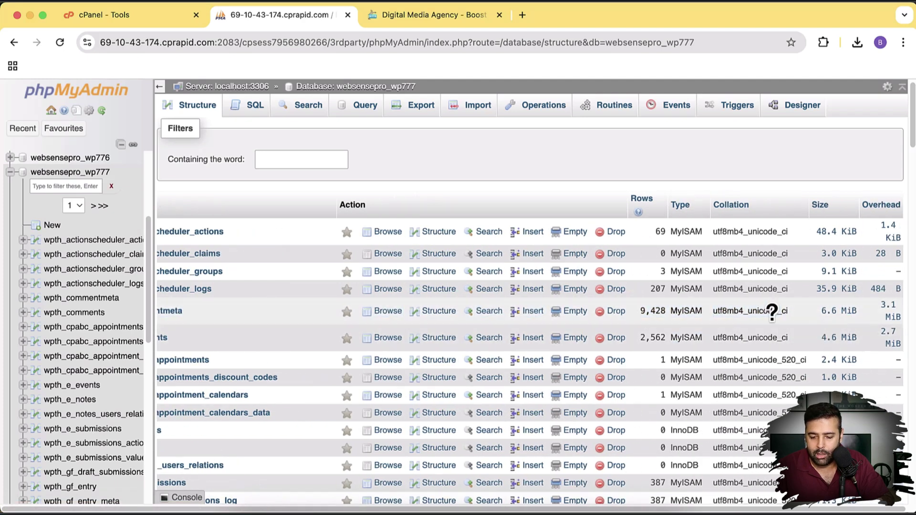
pyautogui.hscroll(-3, 768, 310)
pyautogui.hscroll(3, 538, 319)
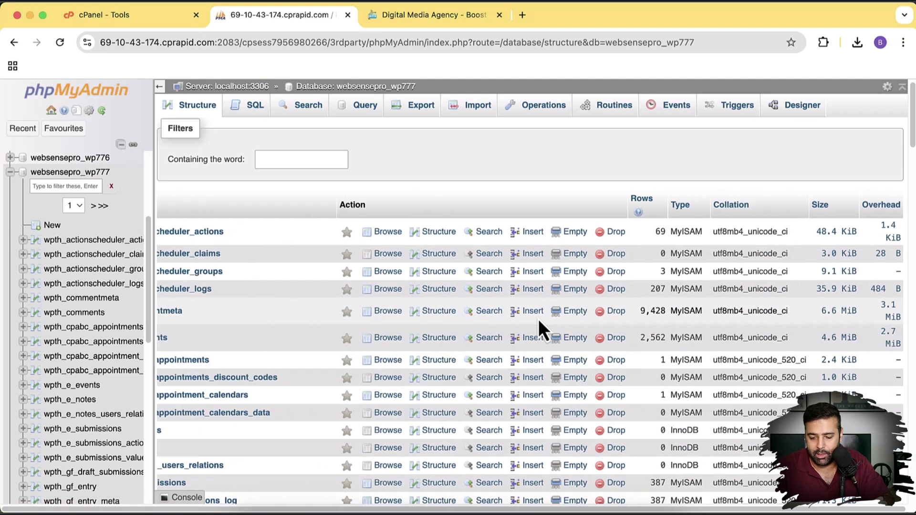
pyautogui.hscroll(-3, 777, 324)
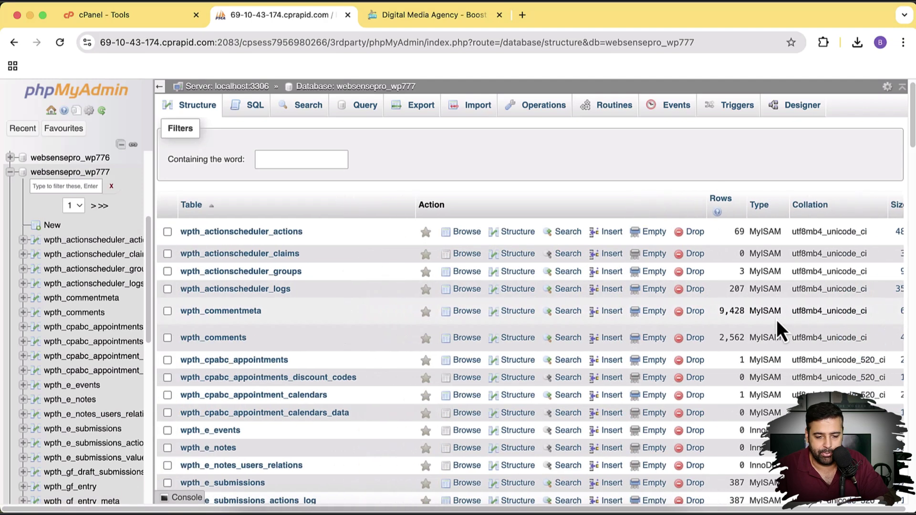
# Step: Paste the DELETE query for meta_key LIKE '%akismet%' into the SQL editor of the websensepro_wp777 database
pyautogui.click(368, 112)
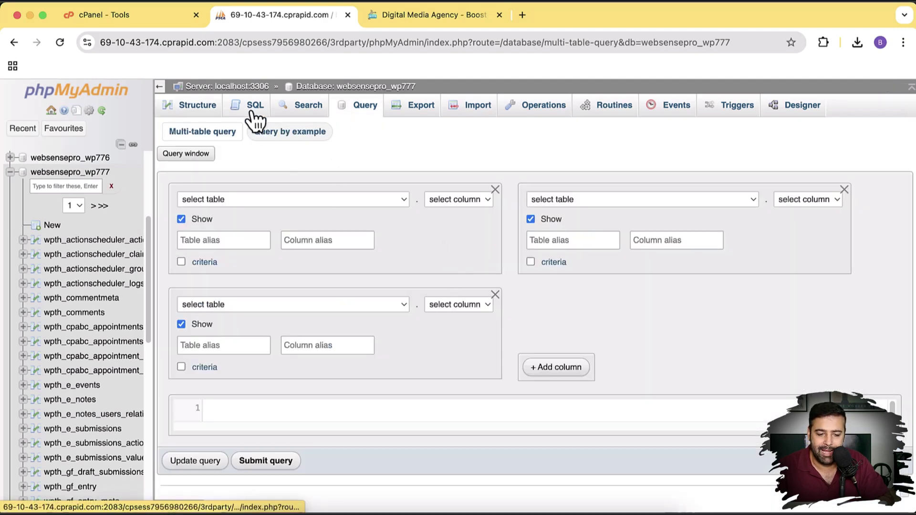
pyautogui.click(253, 107)
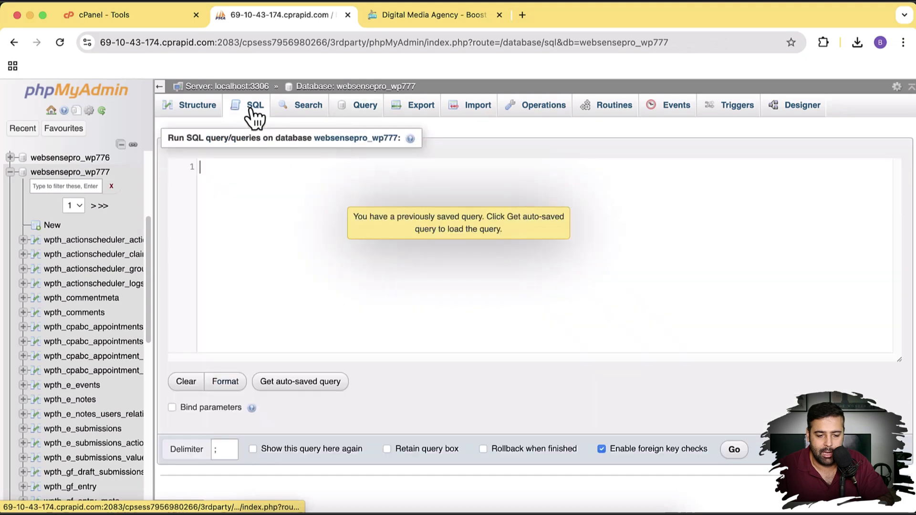
pyautogui.click(294, 182)
pyautogui.write("DELETE FROM your_prefix_commentmeta WHERE meta_key LIKE '%akismet%';")
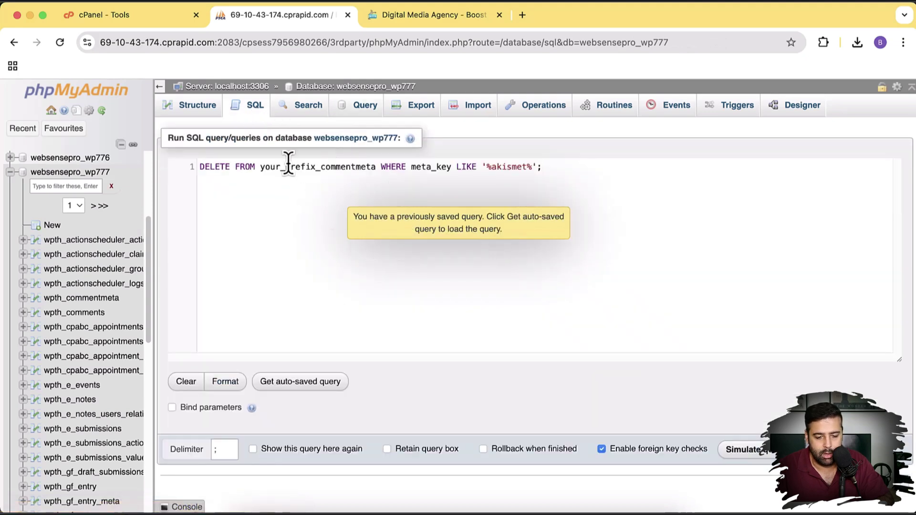
pyautogui.click(315, 166)
pyautogui.press('BackSpace')
pyautogui.press('BackSpace')
pyautogui.press('BackSpace')
pyautogui.press('BackSpace')
pyautogui.press('BackSpace')
pyautogui.press('BackSpace')
pyautogui.press('BackSpace')
pyautogui.press('BackSpace')
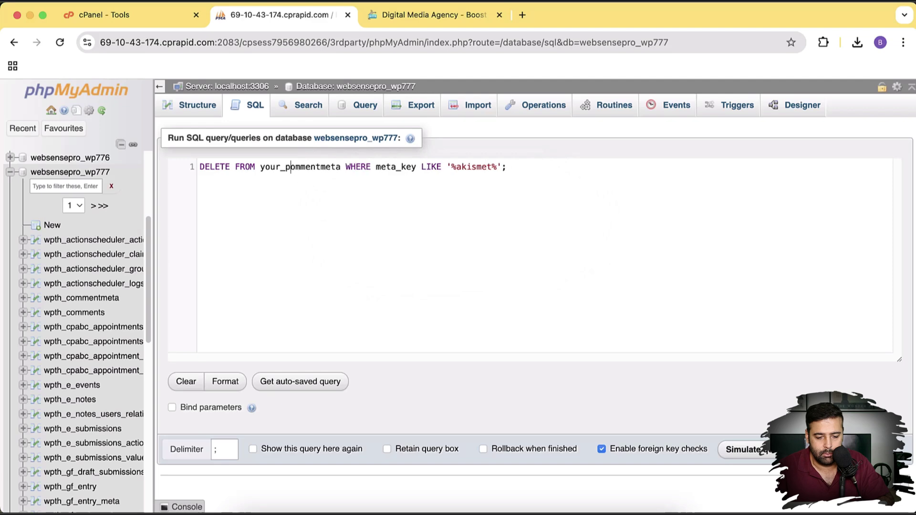
pyautogui.press('BackSpace')
pyautogui.press('BackSpace')
pyautogui.write('r_prefix_c')
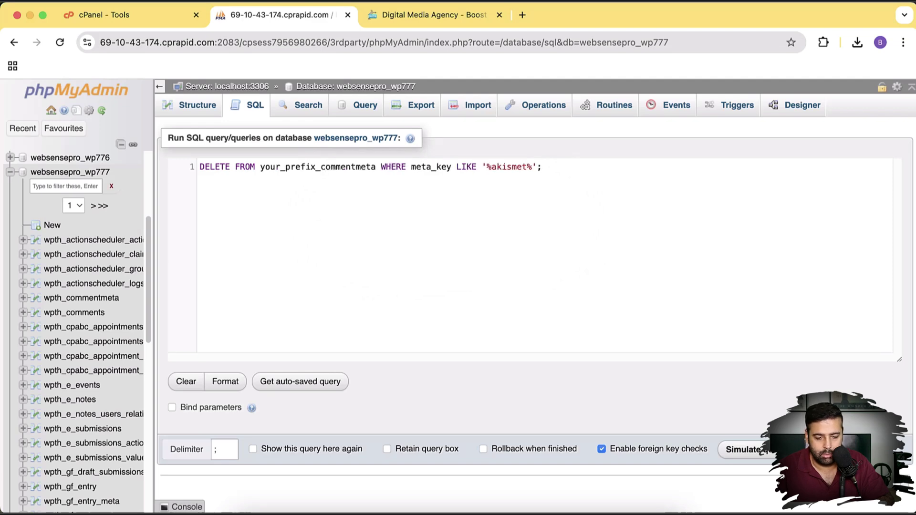
# Step: Replace your_prefix_ in the database-level DELETE query with wpth_ so it targets wpth_commentmeta
pyautogui.press('BackSpace')
pyautogui.press('BackSpace')
pyautogui.press('BackSpace')
pyautogui.press('BackSpace')
pyautogui.press('BackSpace')
pyautogui.press('BackSpace')
pyautogui.press('BackSpace')
pyautogui.press('BackSpace')
pyautogui.press('BackSpace')
pyautogui.press('BackSpace')
pyautogui.press('BackSpace')
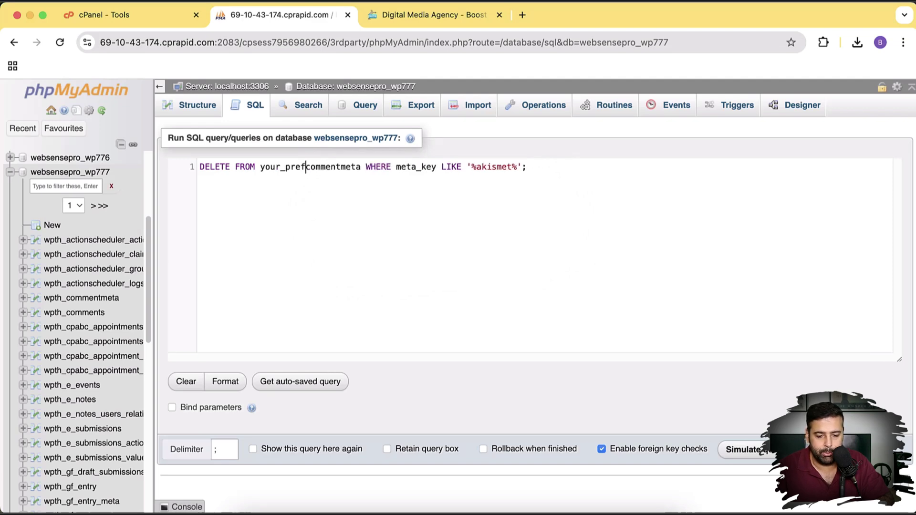
pyautogui.press('BackSpace')
pyautogui.write('wp')
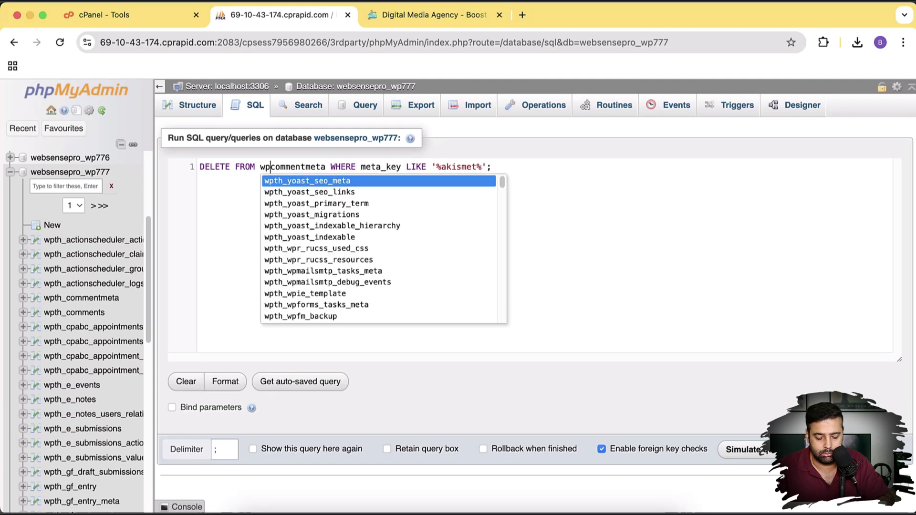
pyautogui.write('th_')
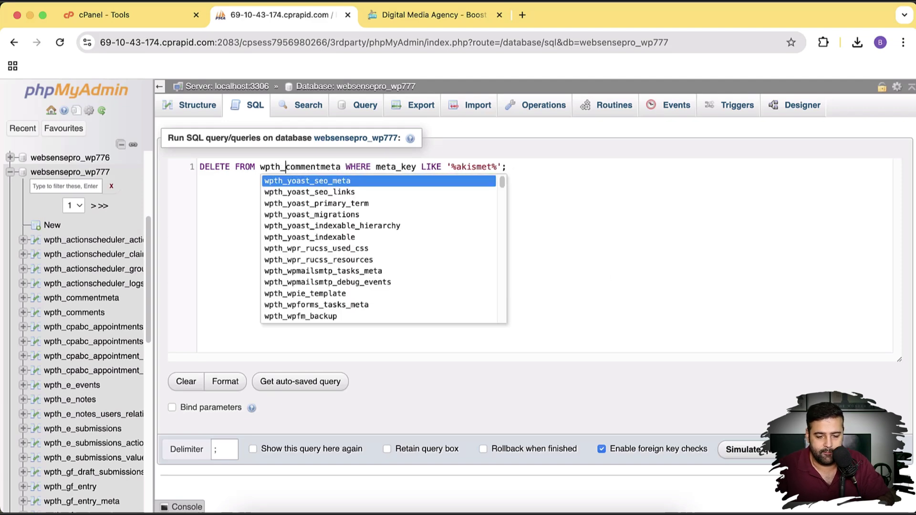
# Step: Execute the Akismet DELETE query with confirmation, and check the rows and size of wpth_commentmeta in the websensepro_wp777 structure
pyautogui.click(680, 274)
pyautogui.click(811, 450)
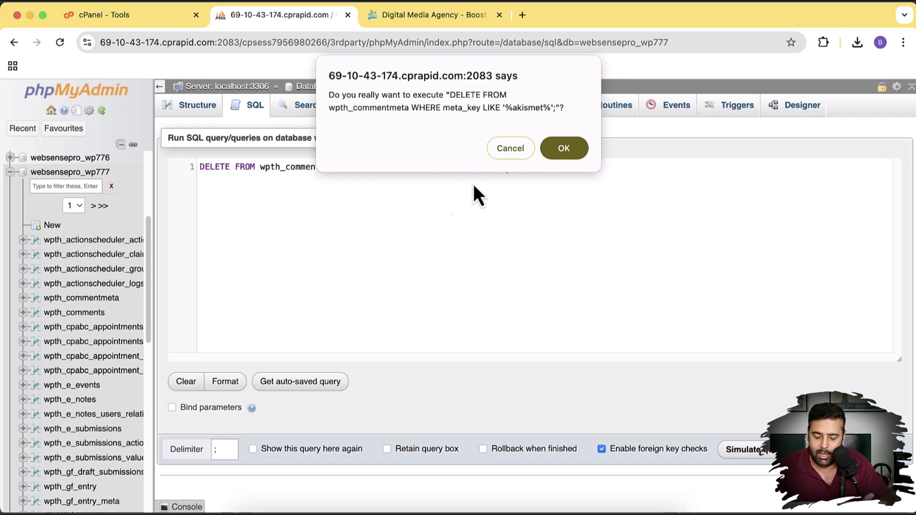
pyautogui.click(555, 147)
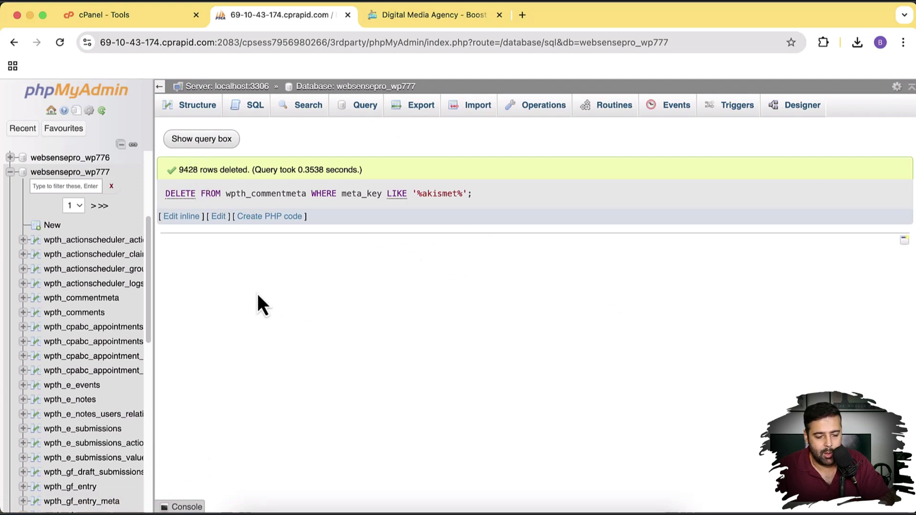
pyautogui.click(91, 172)
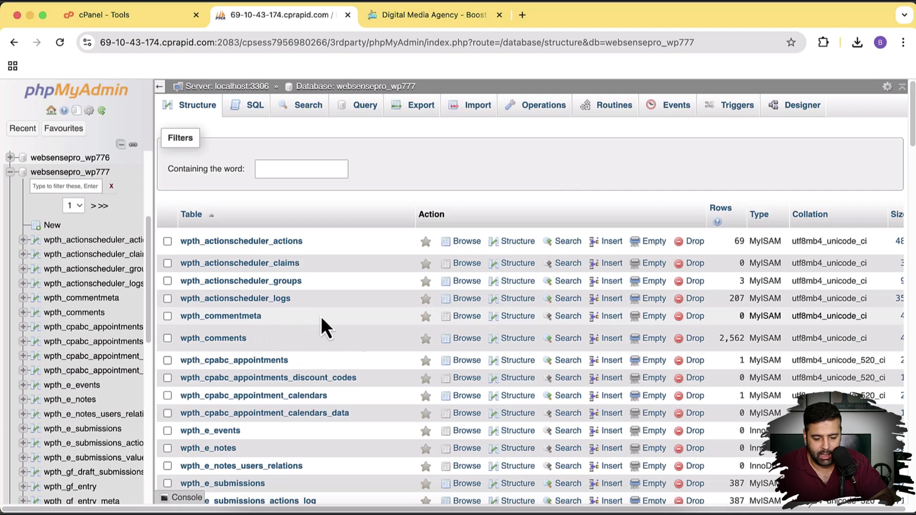
pyautogui.hscroll(3, 395, 318)
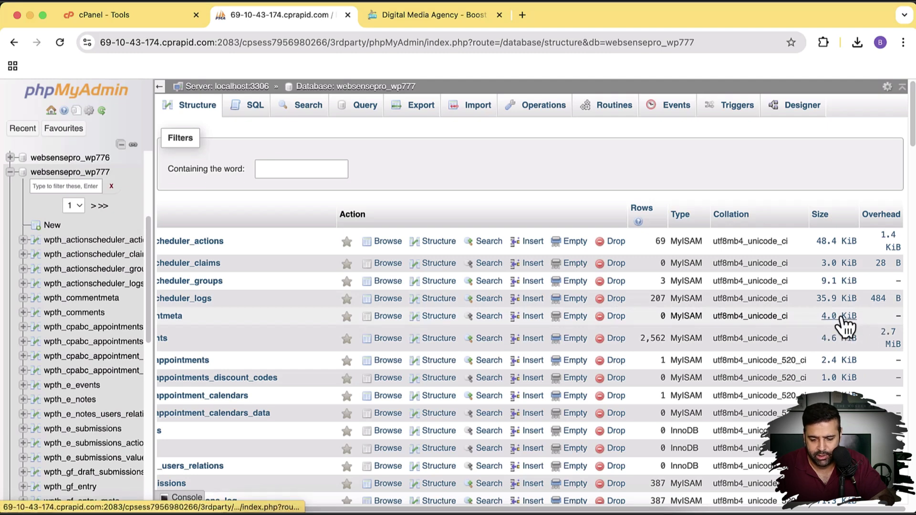
# Step: Switch to the VS Code query file and examine the "Finding post meta with NULL values" query and its your_prefix_postmeta table
pyautogui.hscroll(-4, 841, 327)
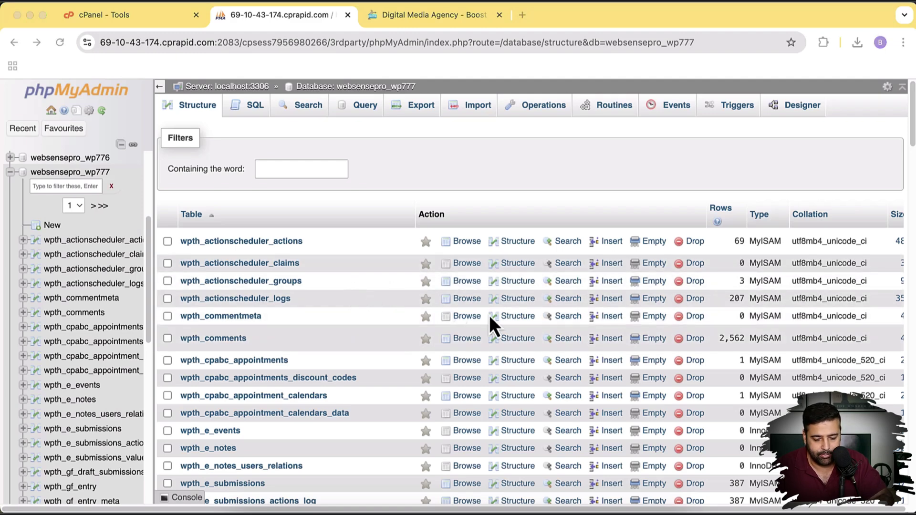
pyautogui.hotkey('ctrl', 'Up')
pyautogui.click(354, 200)
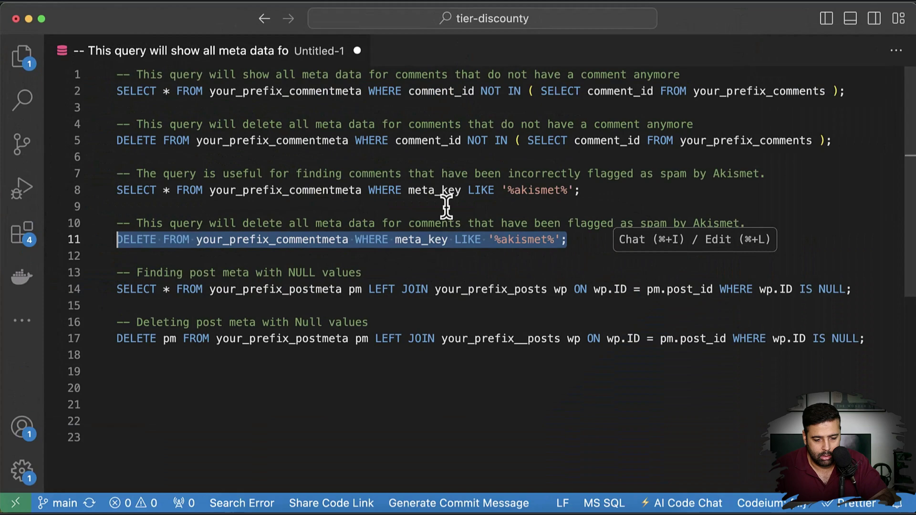
pyautogui.click(380, 239)
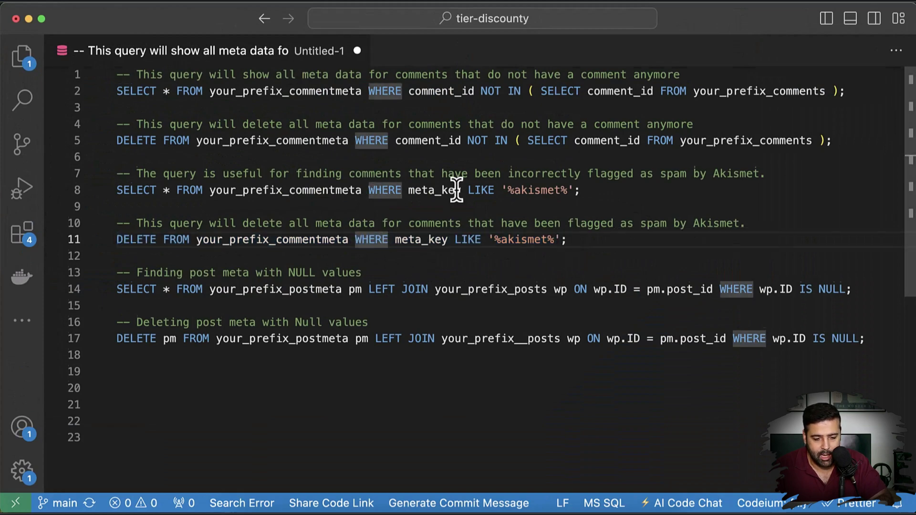
pyautogui.scroll(-1, 456, 190)
pyautogui.doubleClick(265, 275)
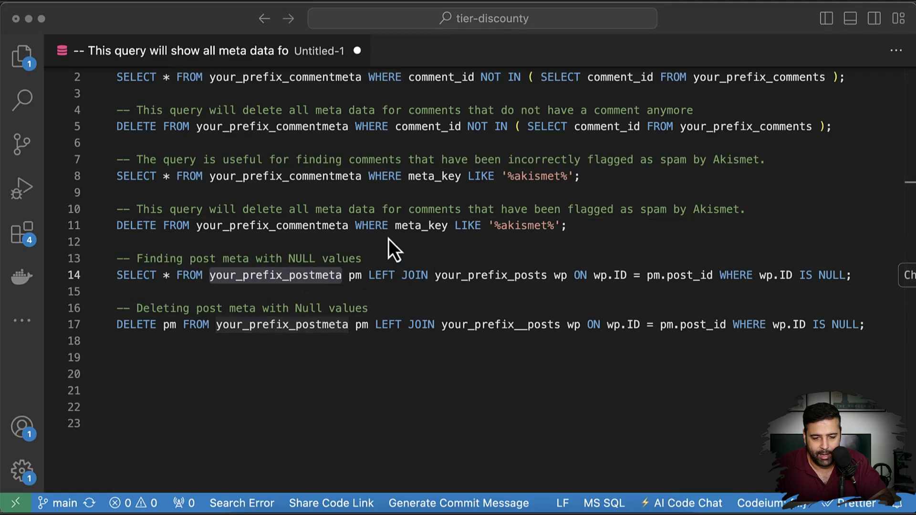
# Step: Switch back to phpMyAdmin in the browser and look through the websensepro_wp777 table list for the post meta table
pyautogui.press('super+Tab')
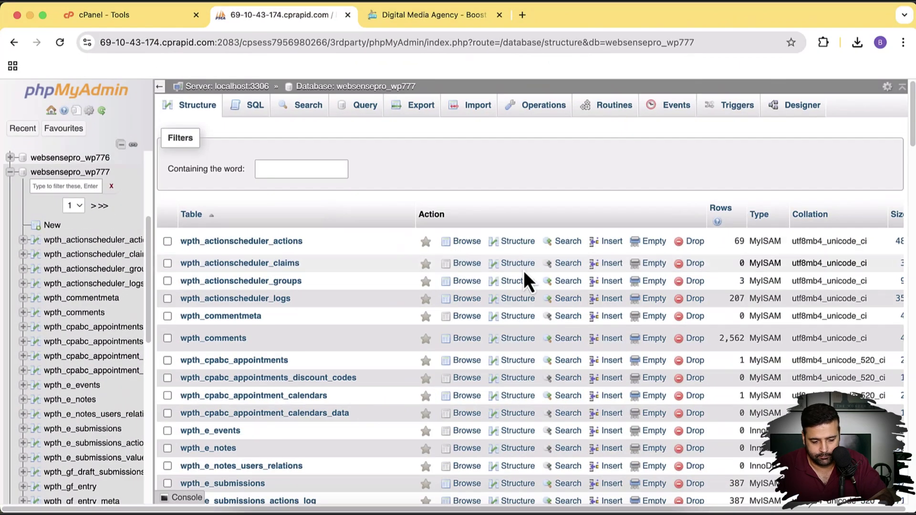
pyautogui.scroll(-5, 524, 275)
pyautogui.scroll(-8, 524, 272)
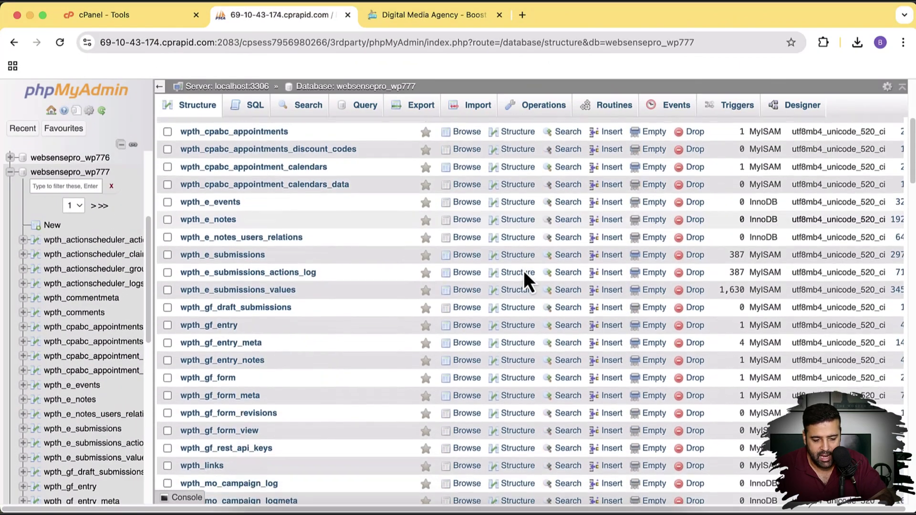
pyautogui.scroll(-8, 525, 278)
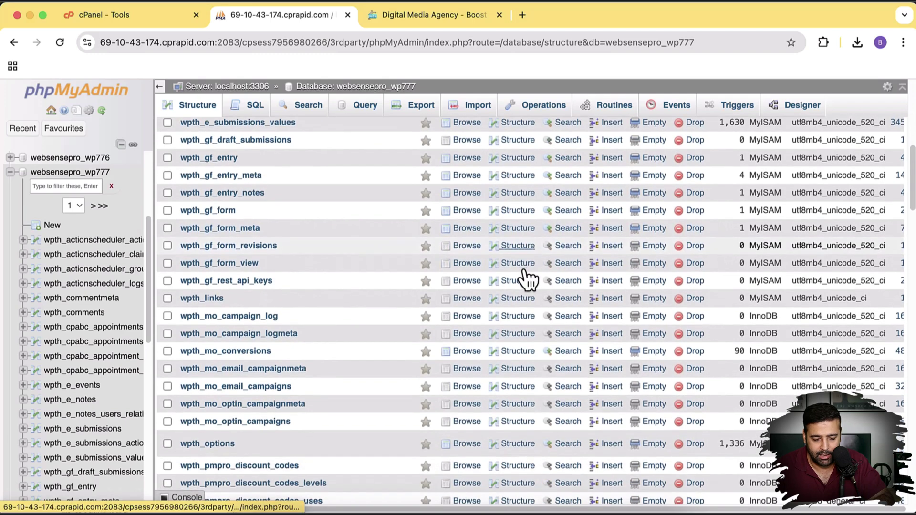
pyautogui.scroll(-8, 524, 273)
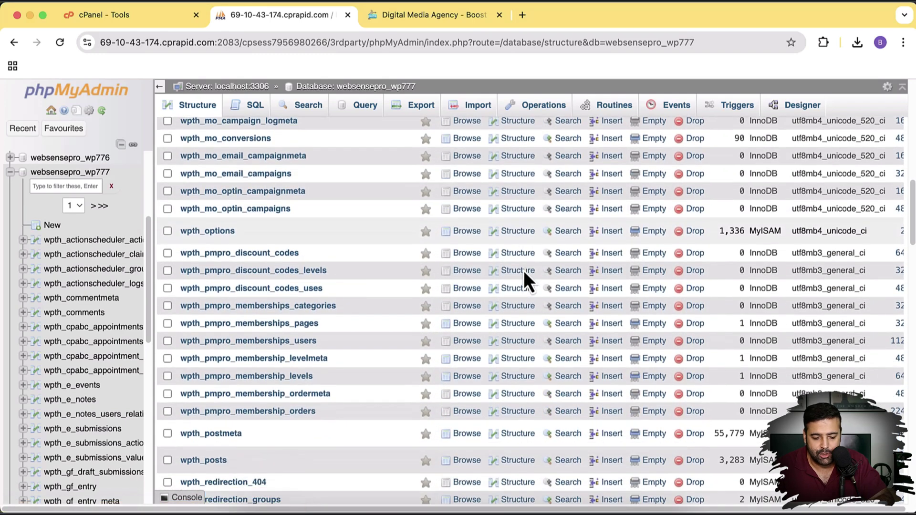
pyautogui.scroll(-7, 526, 279)
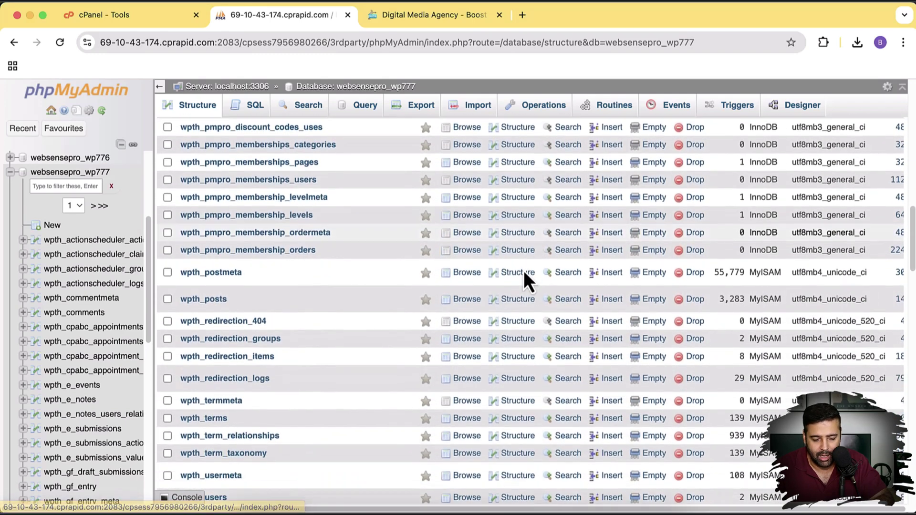
pyautogui.scroll(-9, 524, 272)
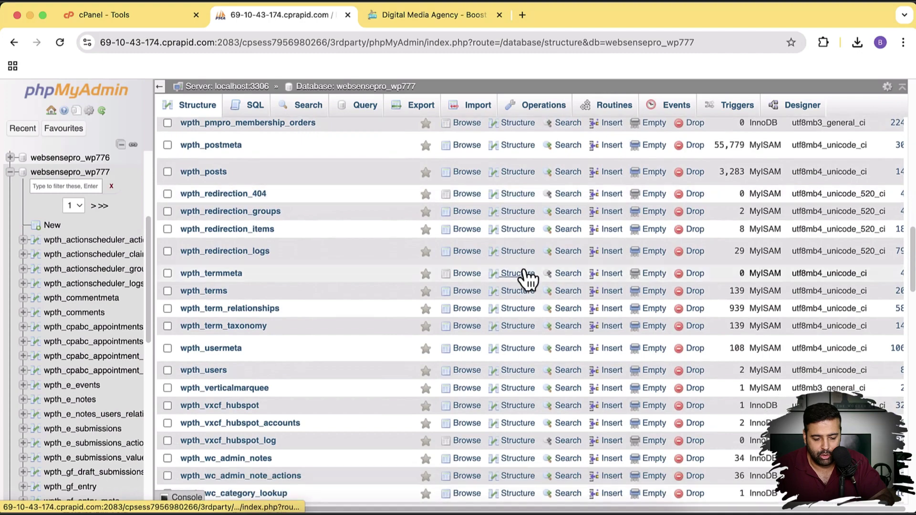
pyautogui.scroll(-8, 524, 273)
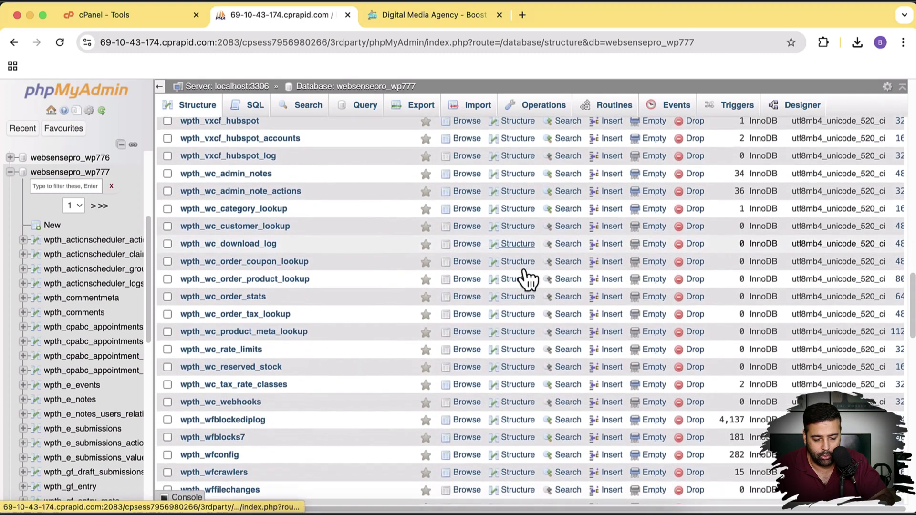
# Step: Search the page for "postmeta" and examine the row count, size and overhead of wpth_postmeta
pyautogui.press('super+f')
pyautogui.write('post_')
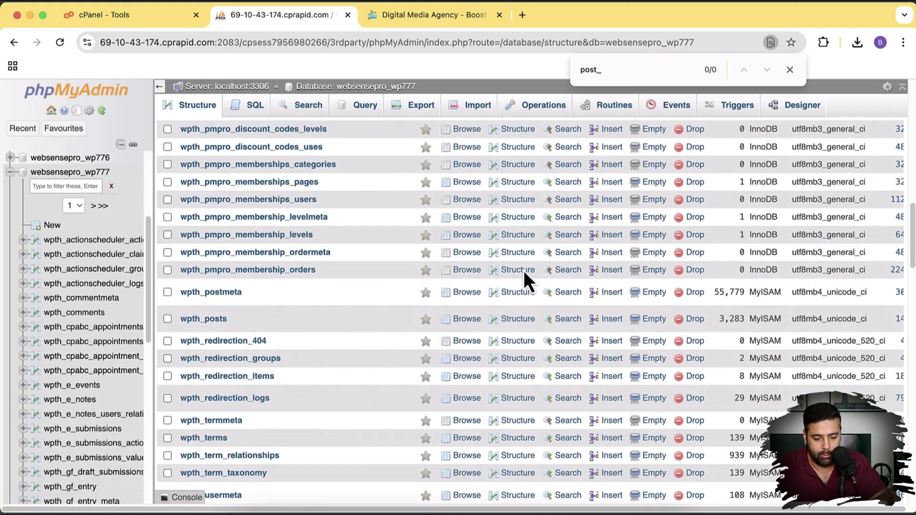
pyautogui.press('BackSpace')
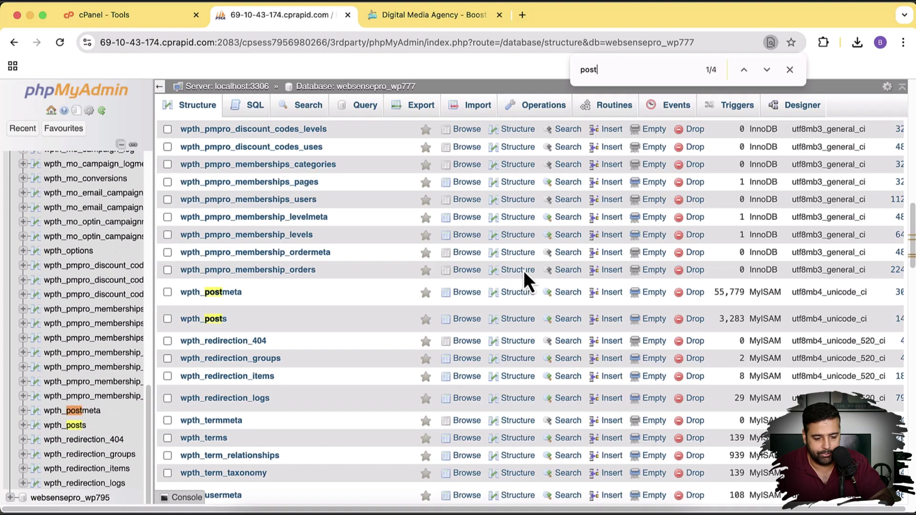
pyautogui.write('me')
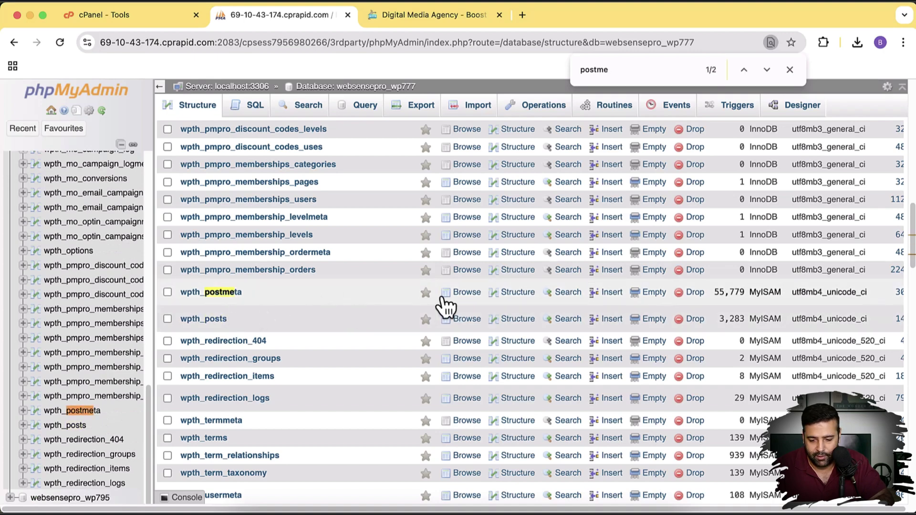
pyautogui.hscroll(3, 442, 306)
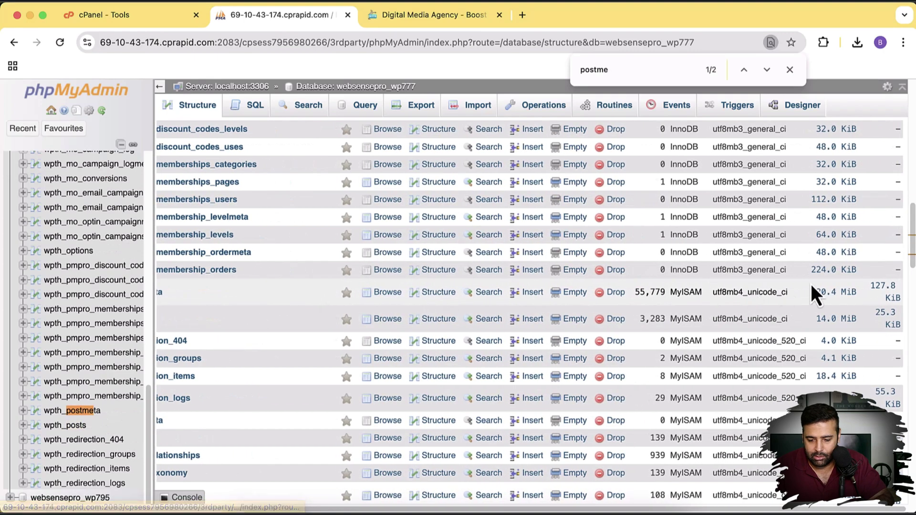
pyautogui.click(909, 291)
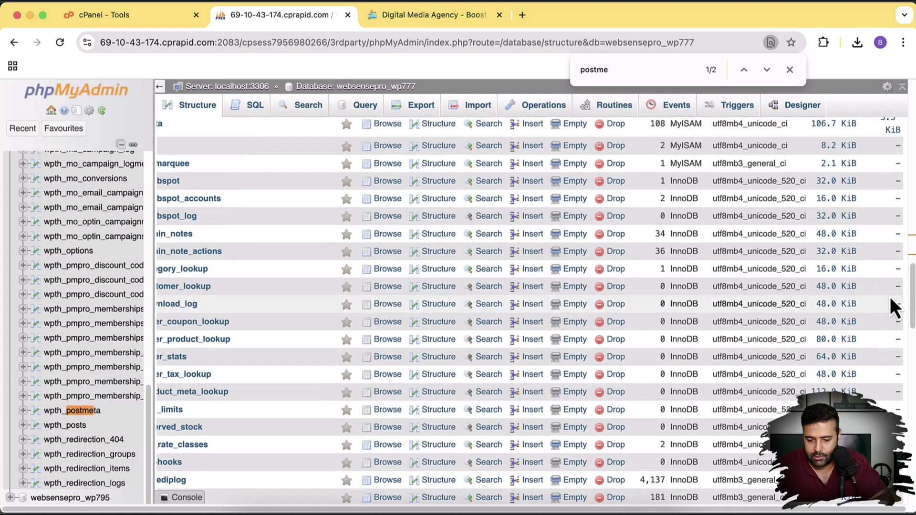
pyautogui.scroll(-6, 890, 306)
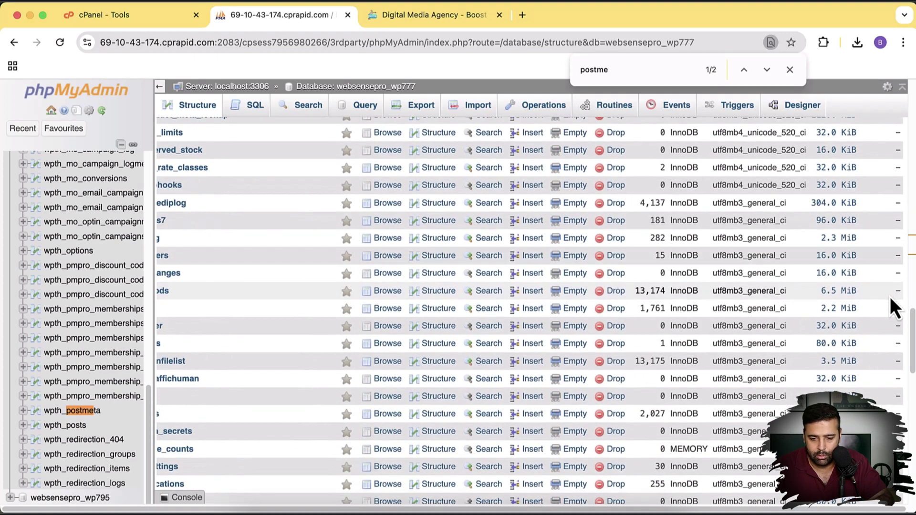
pyautogui.click(674, 78)
pyautogui.write('ta')
pyautogui.press('Return')
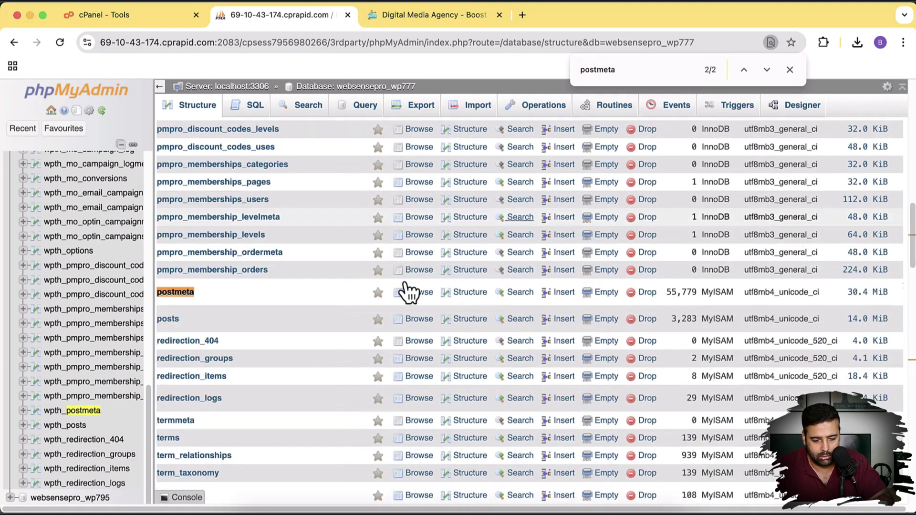
pyautogui.hscroll(2, 575, 311)
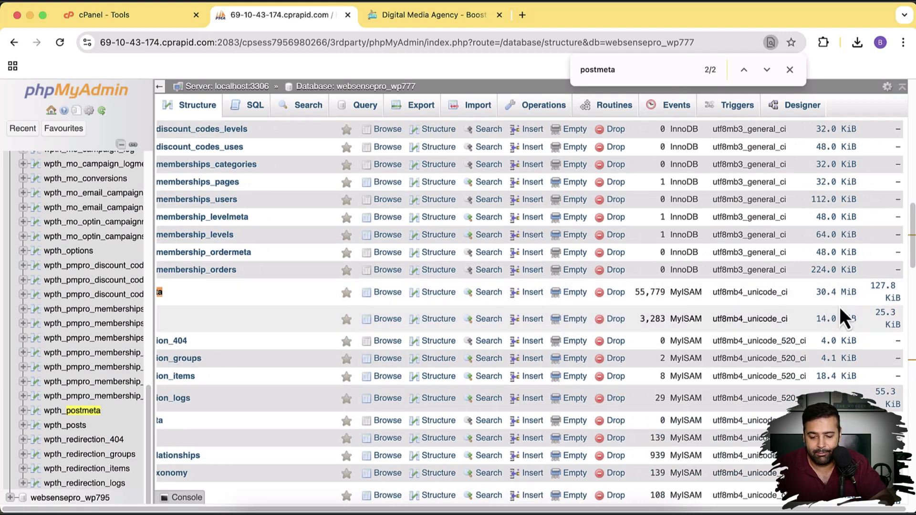
pyautogui.click(789, 69)
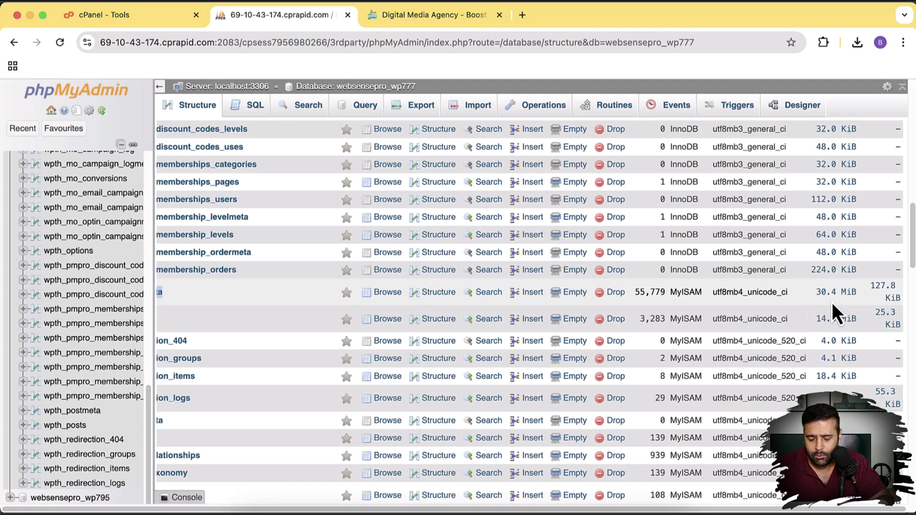
pyautogui.hscroll(-3, 832, 303)
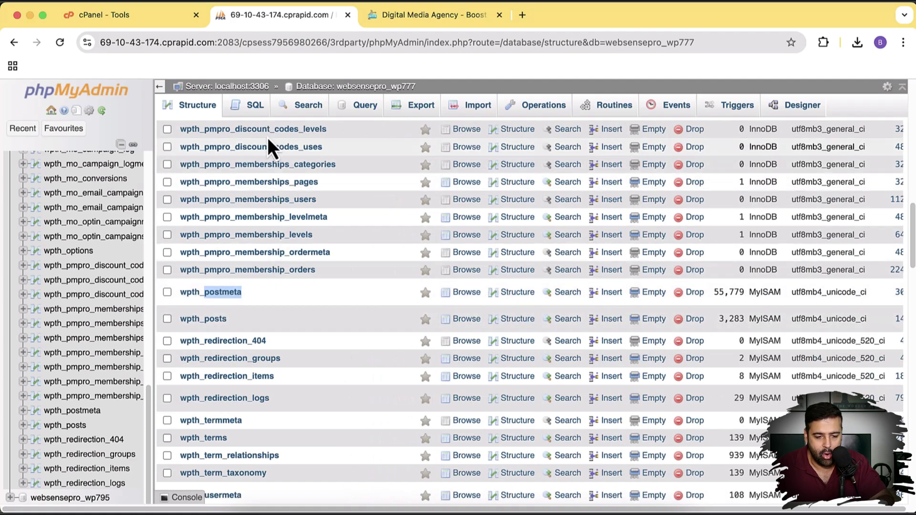
# Step: Copy the post meta SELECT query with the LEFT JOIN from VS Code into the SQL editor of the websensepro_wp777 database
pyautogui.click(260, 114)
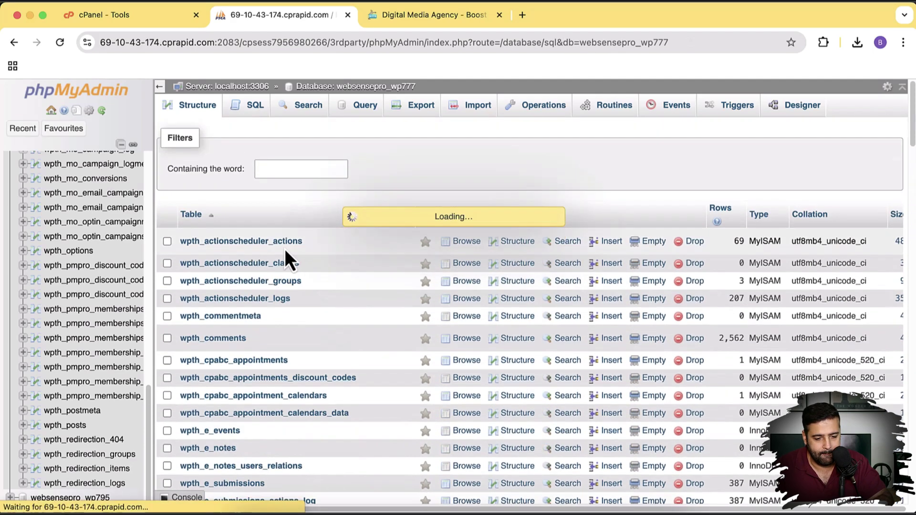
pyautogui.press('super+Tab')
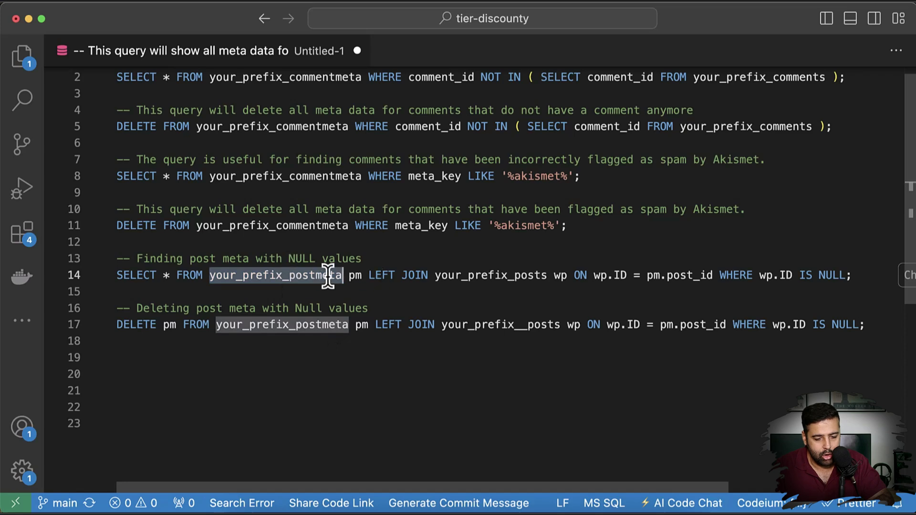
pyautogui.tripleClick(371, 272)
pyautogui.press('super+c')
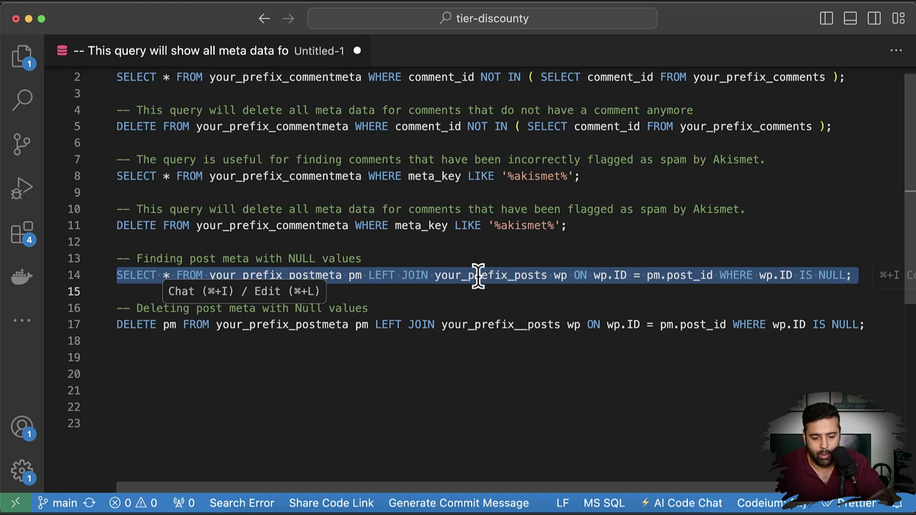
pyautogui.press('super+Tab')
pyautogui.press('super+v')
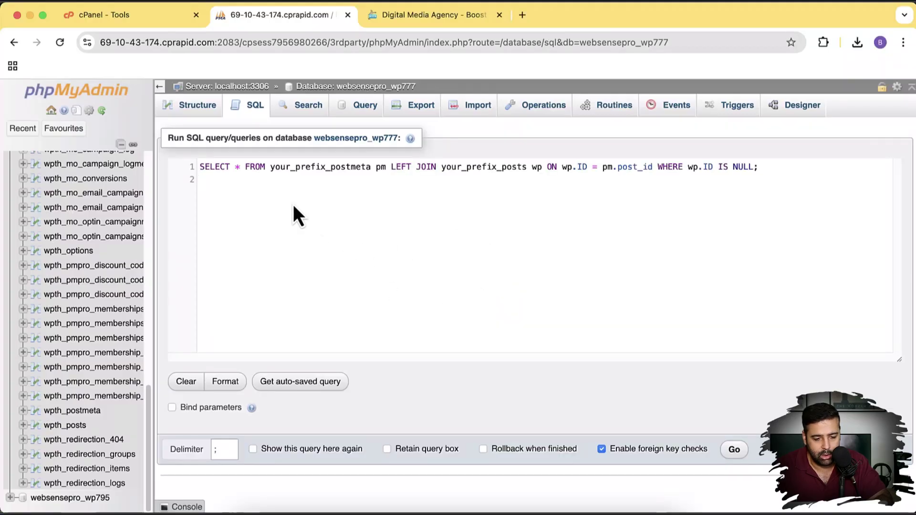
# Step: Replace your_prefix_ with wpth_ in the FROM clause so the SELECT query reads from wpth_postmeta
pyautogui.click(330, 166)
pyautogui.press('BackSpace')
pyautogui.press('BackSpace')
pyautogui.press('BackSpace')
pyautogui.press('BackSpace')
pyautogui.press('BackSpace')
pyautogui.press('BackSpace')
pyautogui.press('BackSpace')
pyautogui.press('BackSpace')
pyautogui.press('BackSpace')
pyautogui.press('BackSpace')
pyautogui.press('BackSpace')
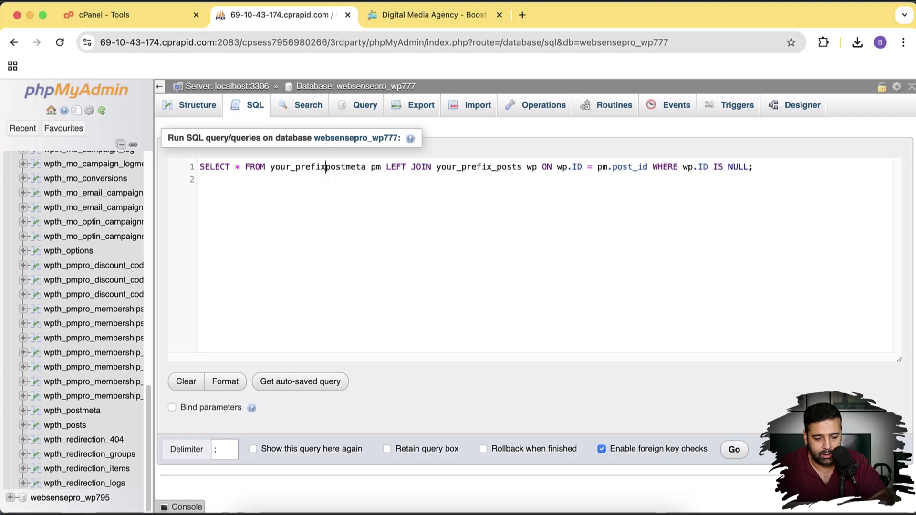
pyautogui.press('BackSpace')
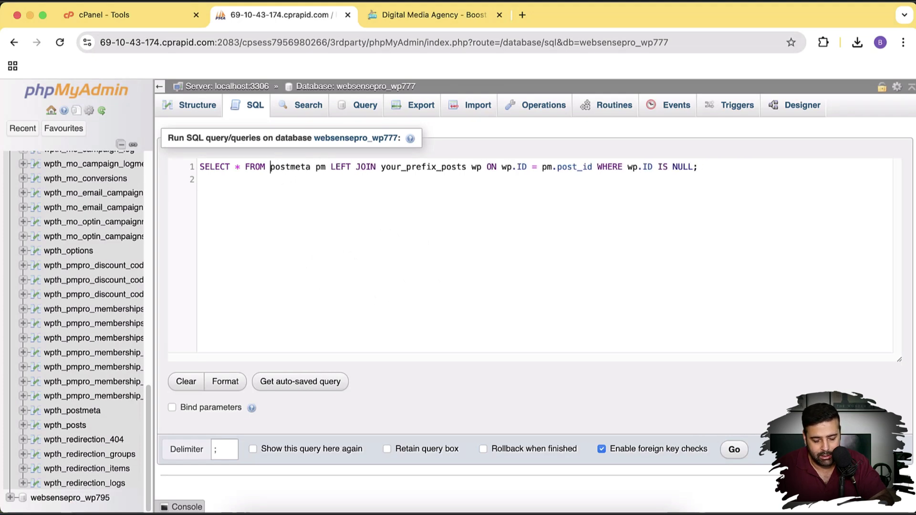
pyautogui.write('wpth_')
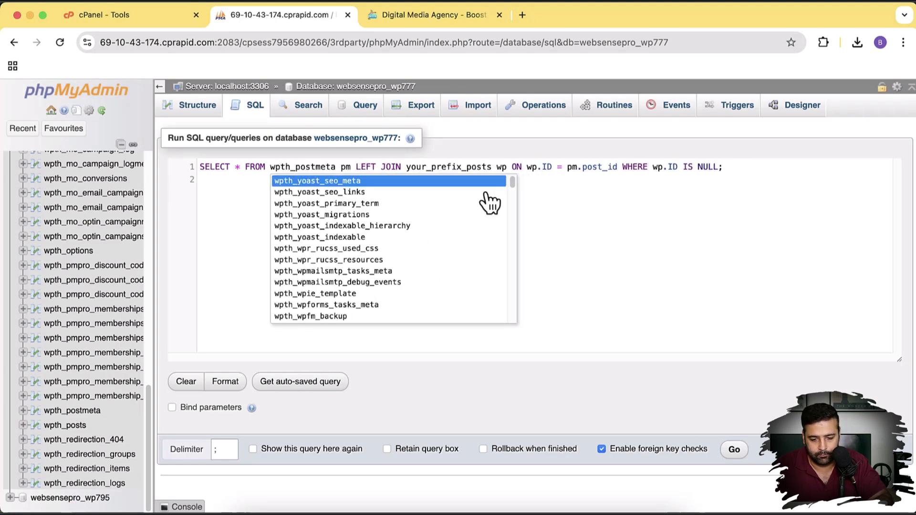
# Step: Replace your_prefix_ with wpth_ in the LEFT JOIN clause so the query joins wpth_posts
pyautogui.click(460, 174)
pyautogui.click(465, 167)
pyautogui.press('BackSpace')
pyautogui.press('BackSpace')
pyautogui.press('BackSpace')
pyautogui.press('BackSpace')
pyautogui.press('BackSpace')
pyautogui.press('BackSpace')
pyautogui.press('BackSpace')
pyautogui.press('BackSpace')
pyautogui.press('BackSpace')
pyautogui.press('BackSpace')
pyautogui.press('BackSpace')
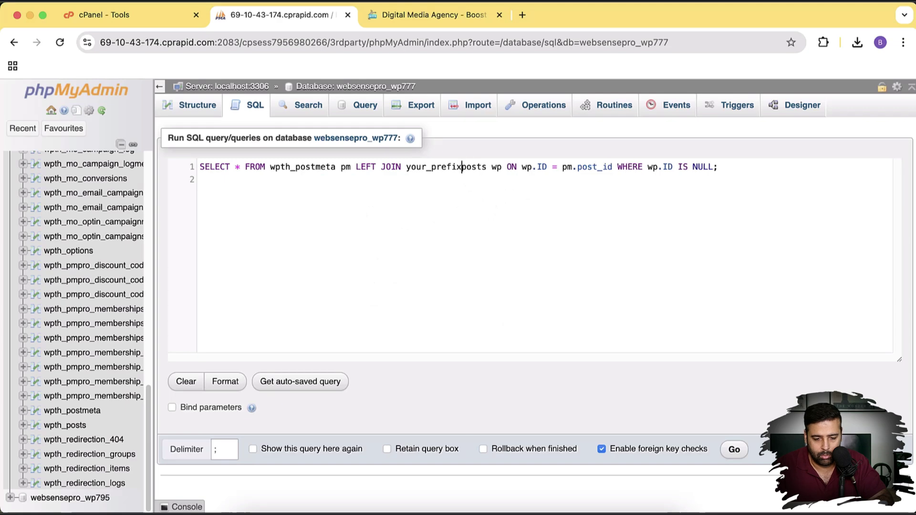
pyautogui.press('BackSpace')
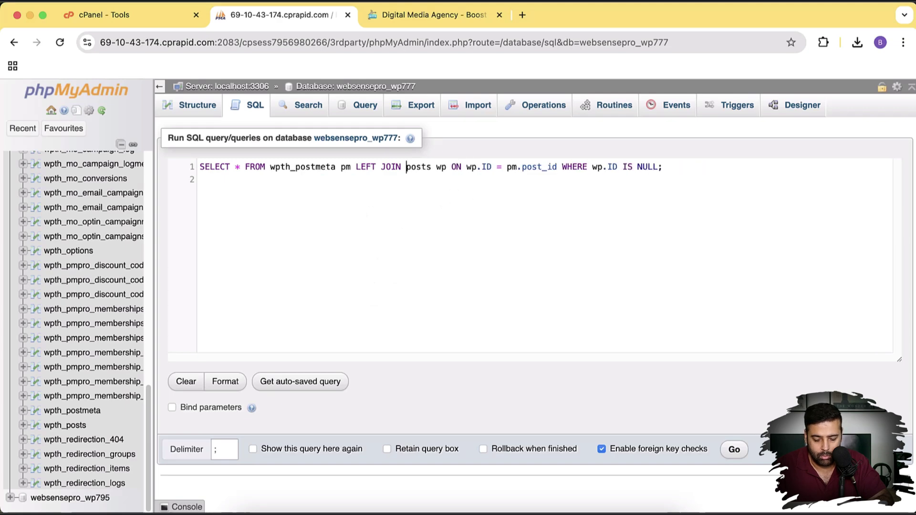
pyautogui.write('wpth')
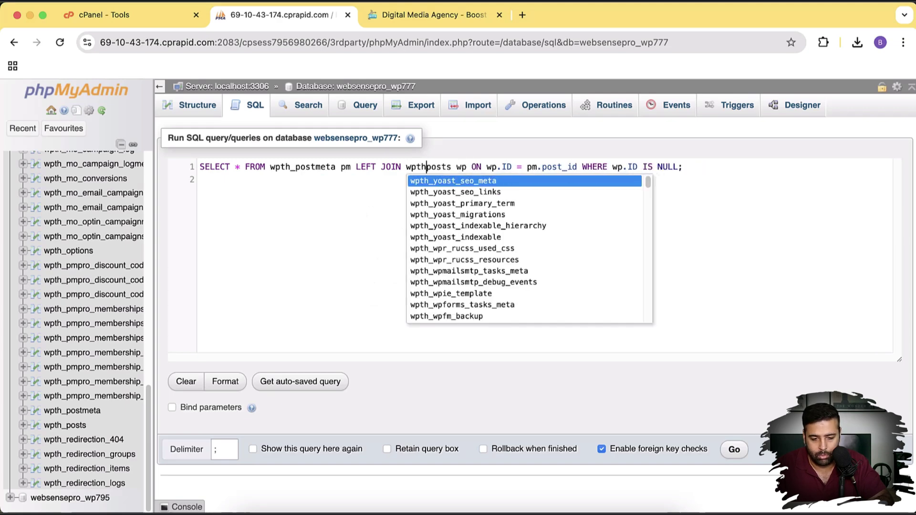
pyautogui.write('_')
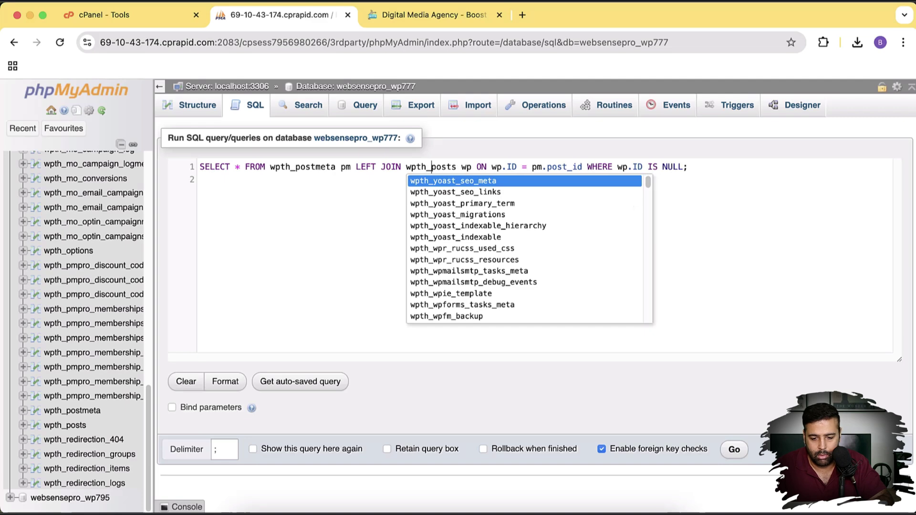
# Step: Execute the SELECT query and examine the returned wpth_postmeta rows that have no matching post
pyautogui.click(749, 193)
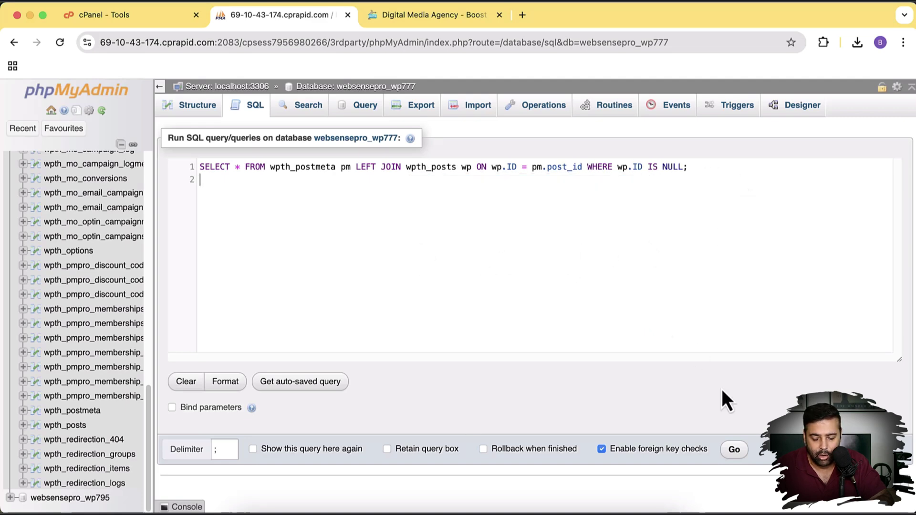
pyautogui.click(734, 449)
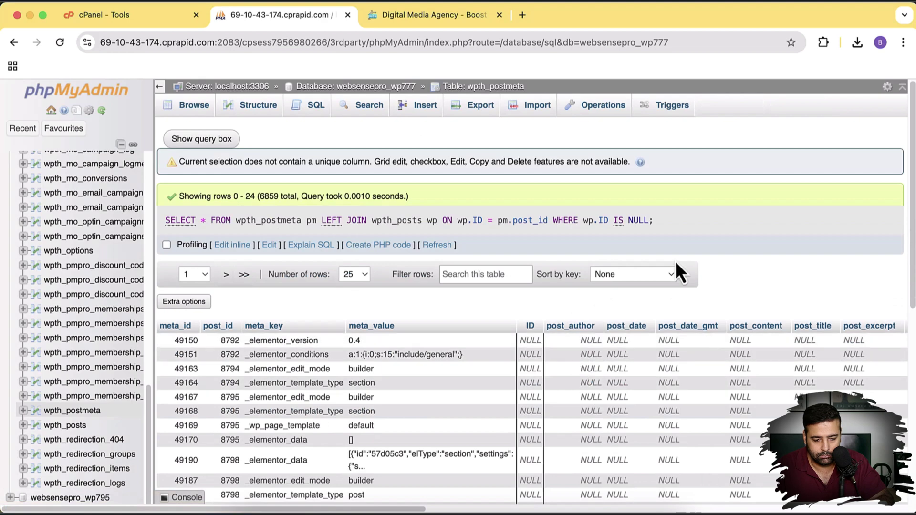
pyautogui.scroll(-1, 617, 224)
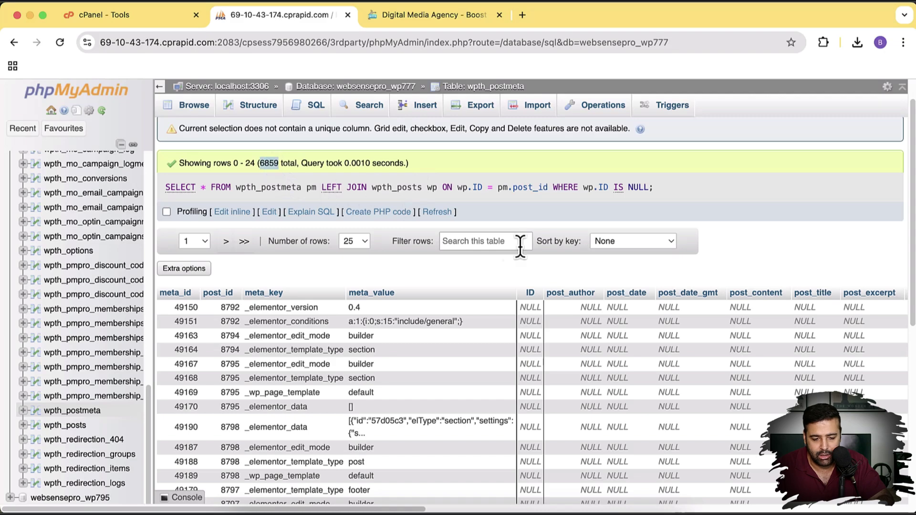
# Step: Export the wpth_postmeta table as a quick SQL dump of all rows and check wpth_postmeta.sql in the download history
pyautogui.scroll(-9, 712, 273)
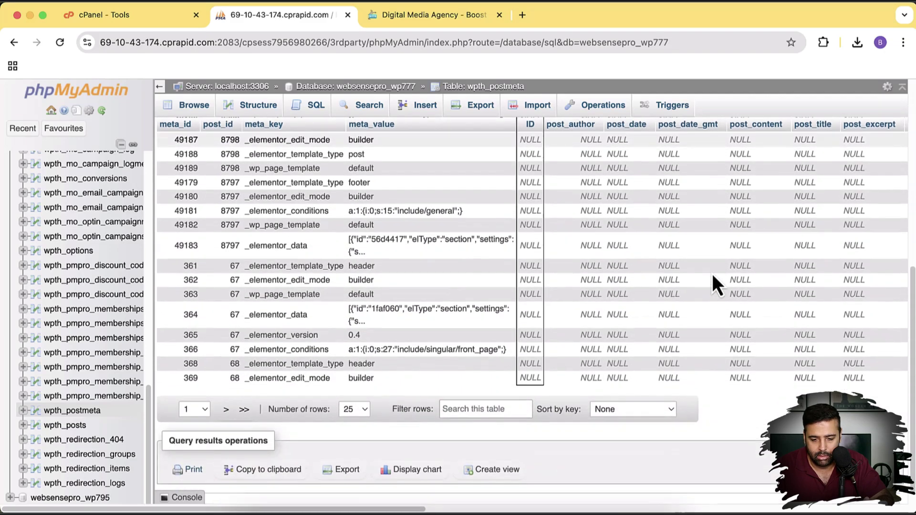
pyautogui.scroll(8, 712, 273)
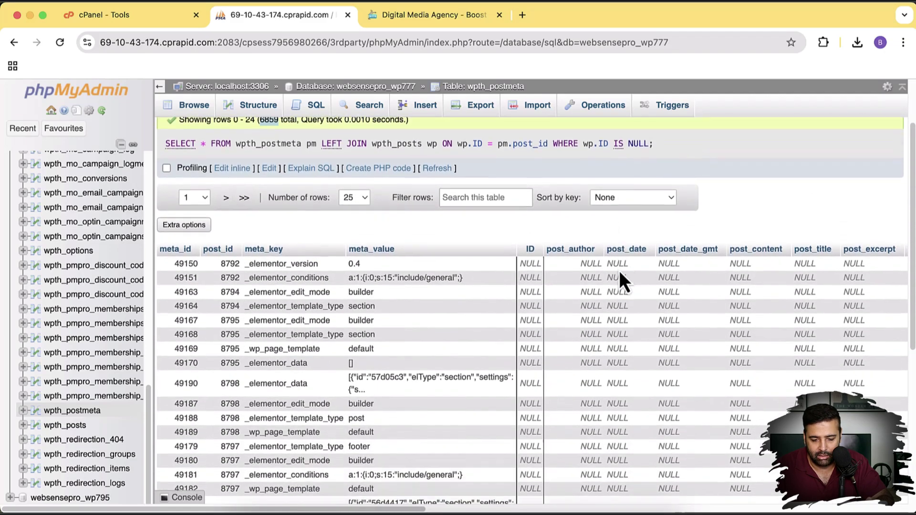
pyautogui.scroll(-4, 619, 273)
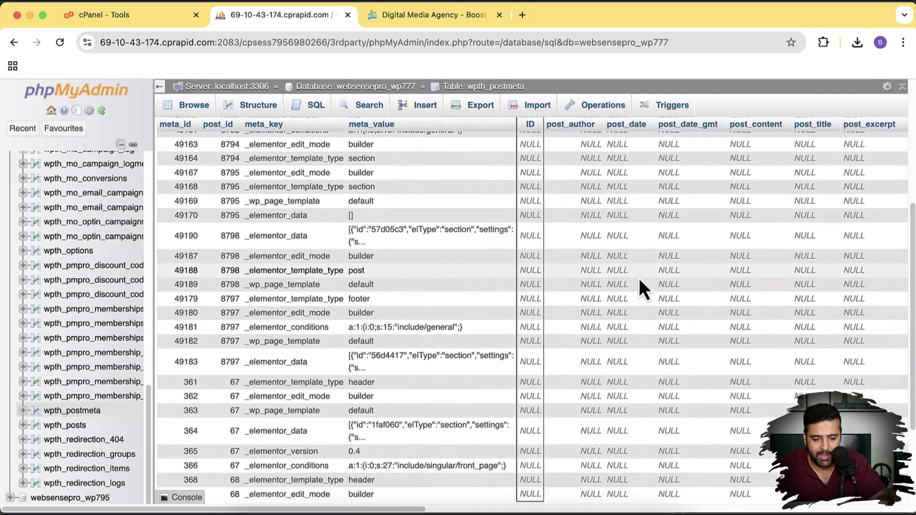
pyautogui.scroll(7, 639, 278)
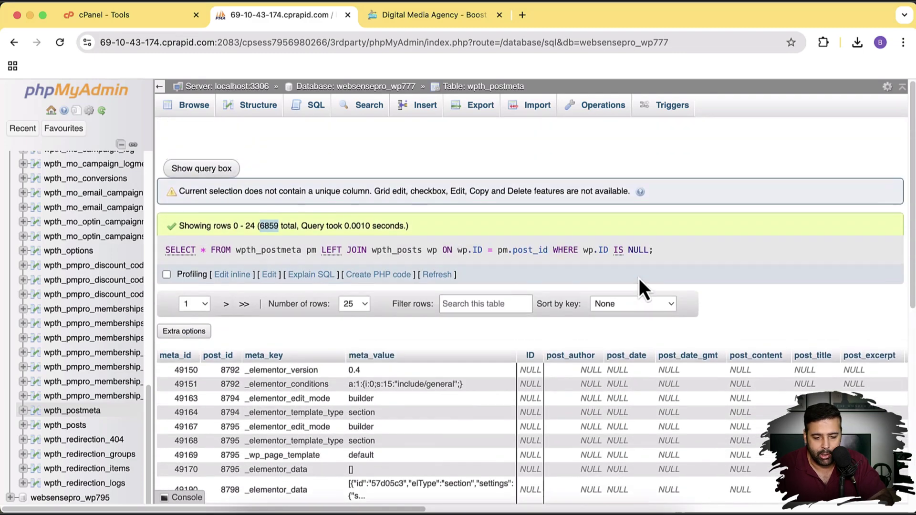
pyautogui.scroll(-1, 639, 279)
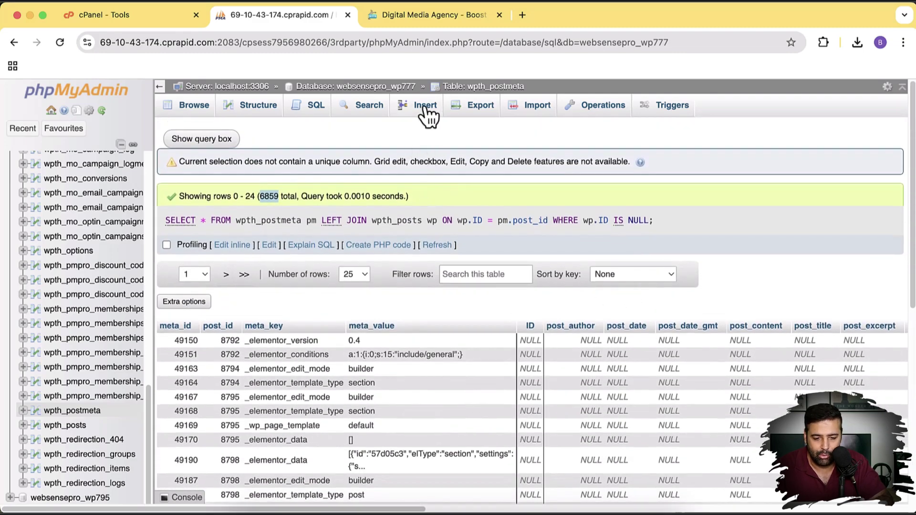
pyautogui.click(479, 105)
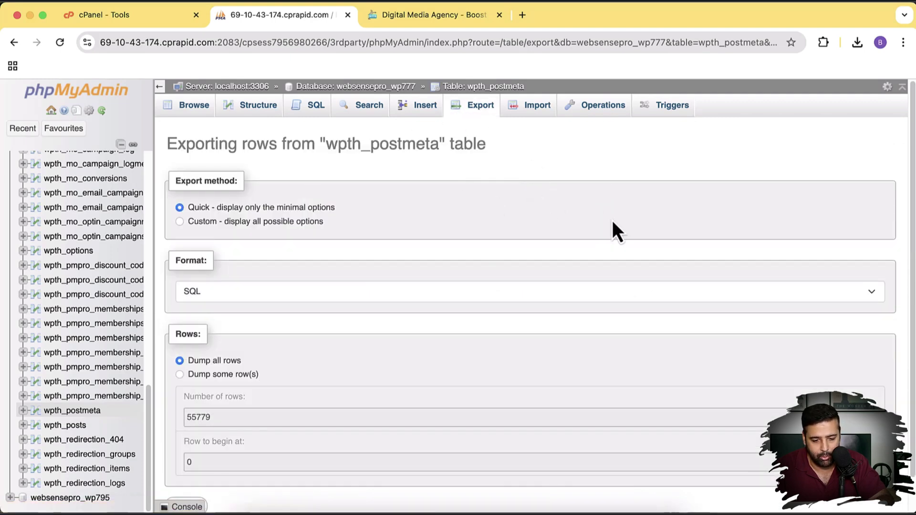
pyautogui.scroll(-2, 610, 222)
pyautogui.click(197, 473)
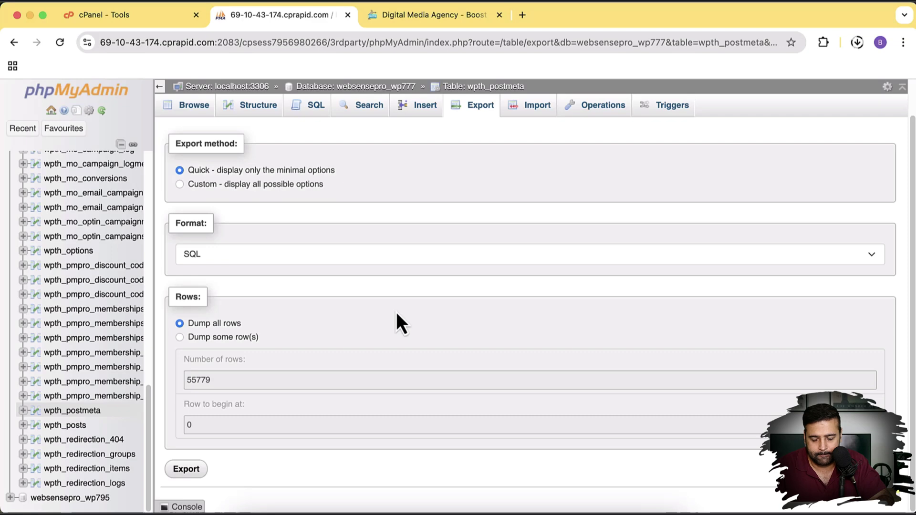
pyautogui.click(856, 42)
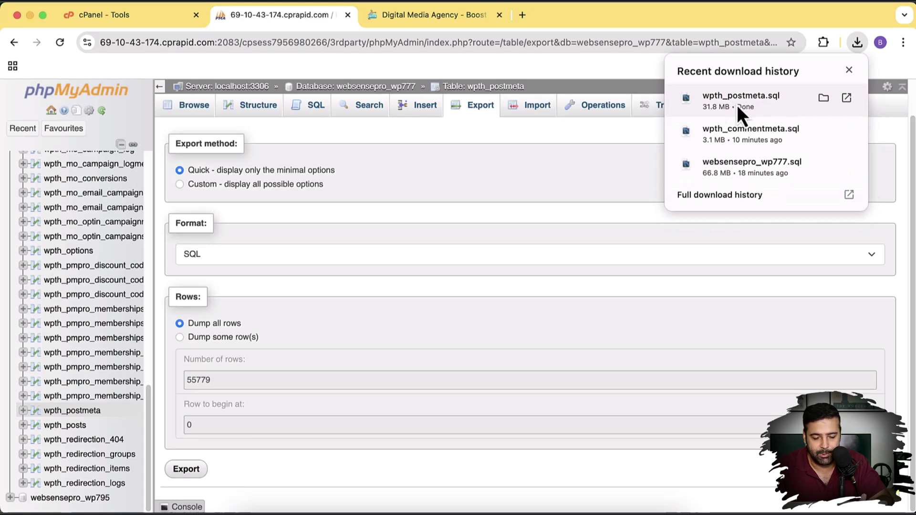
pyautogui.click(337, 202)
# Step: Replace the default query in the wpth_postmeta SQL editor with the post meta DELETE query copied from VS Code
pyautogui.click(315, 106)
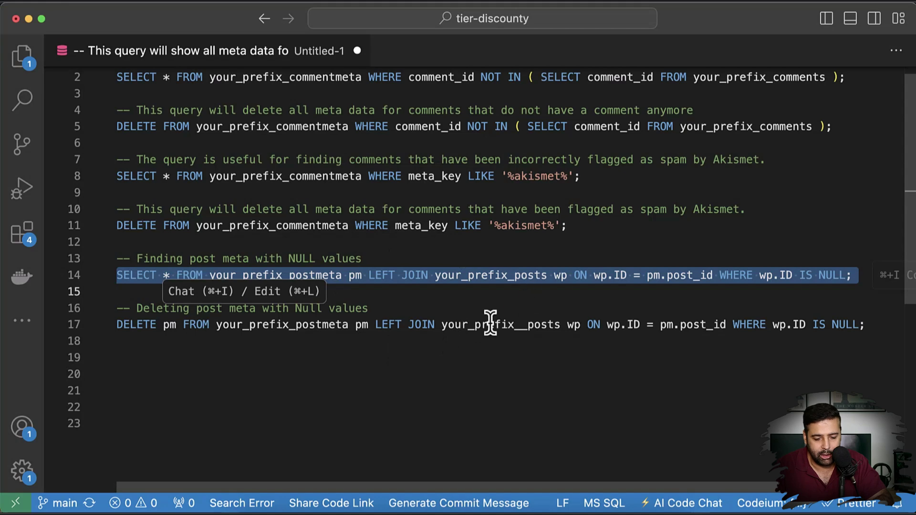
pyautogui.tripleClick(507, 326)
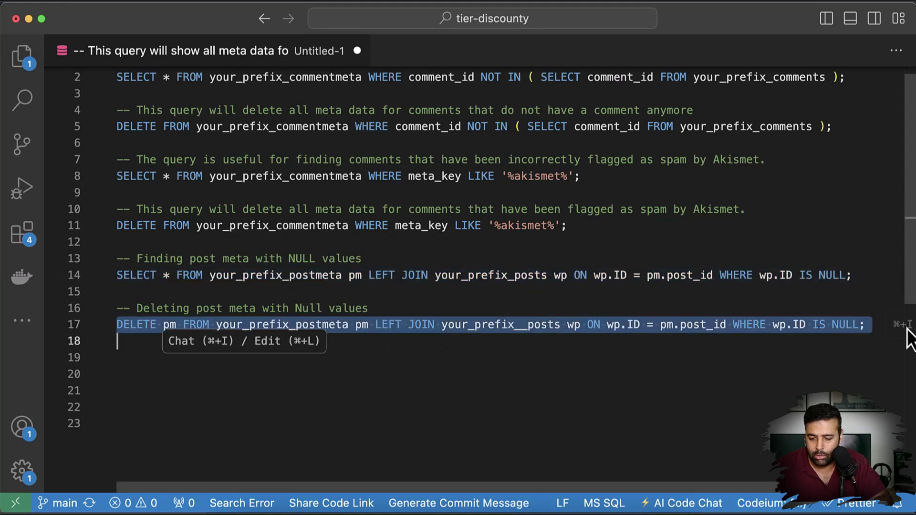
pyautogui.moveTo(863, 323); pyautogui.dragTo(453, 326)
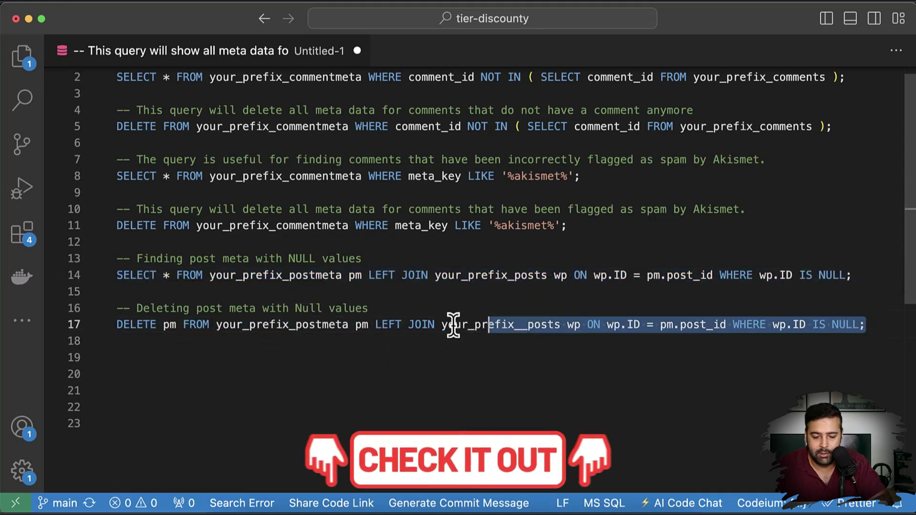
pyautogui.click(229, 336)
pyautogui.tripleClick(119, 324)
pyautogui.hotkey('ctrl', 'c')
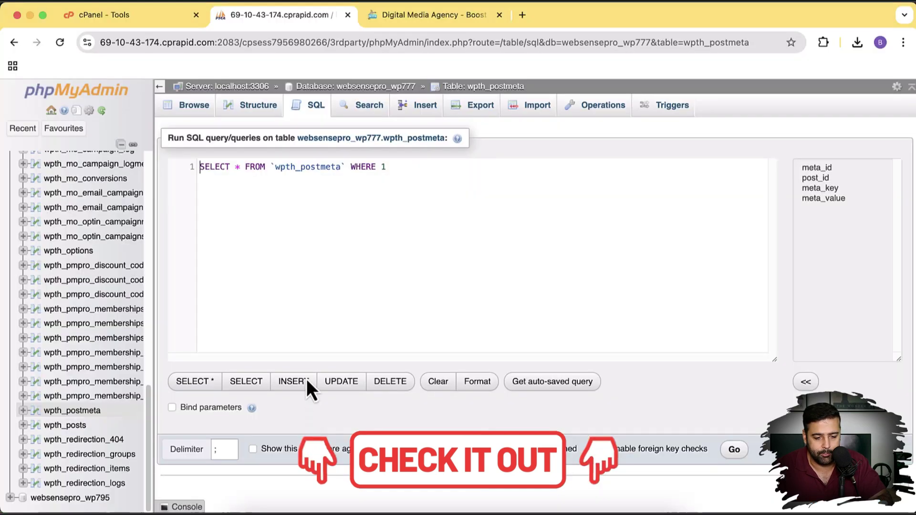
pyautogui.hotkey('ctrl', 'a')
pyautogui.hotkey('ctrl', 'v')
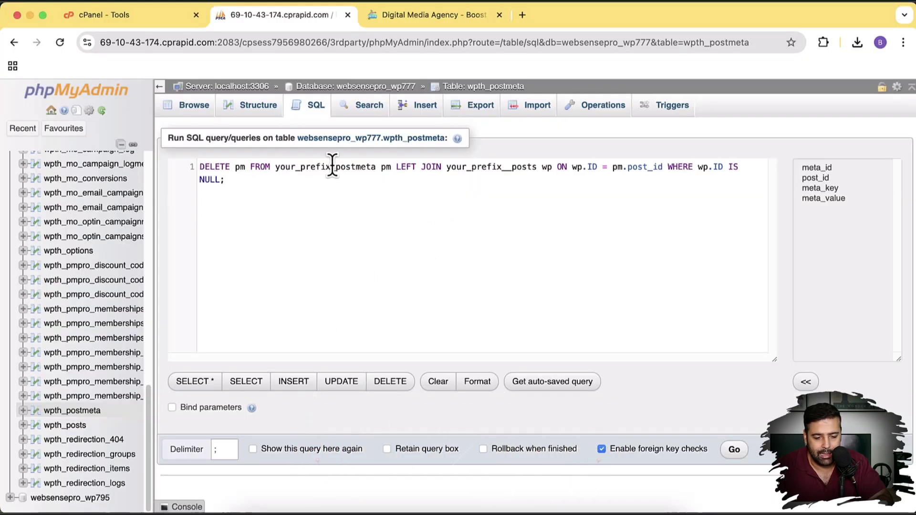
# Step: Replace your_prefix_ with wpth_ in the FROM clause so the DELETE query targets wpth_postmeta
pyautogui.press('BackSpace')
pyautogui.press('BackSpace')
pyautogui.press('BackSpace')
pyautogui.press('BackSpace')
pyautogui.press('BackSpace')
pyautogui.press('BackSpace')
pyautogui.press('BackSpace')
pyautogui.press('BackSpace')
pyautogui.press('BackSpace')
pyautogui.press('BackSpace')
pyautogui.press('BackSpace')
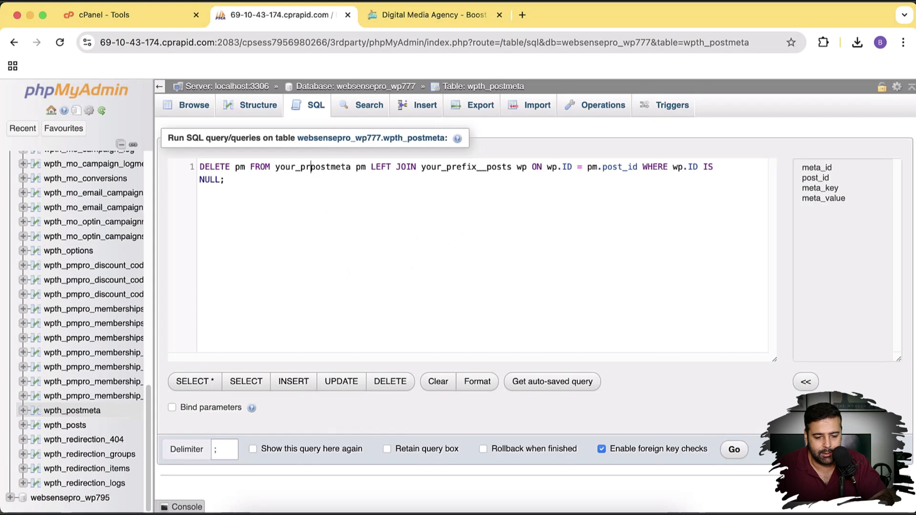
pyautogui.press('BackSpace')
pyautogui.write('wpth_')
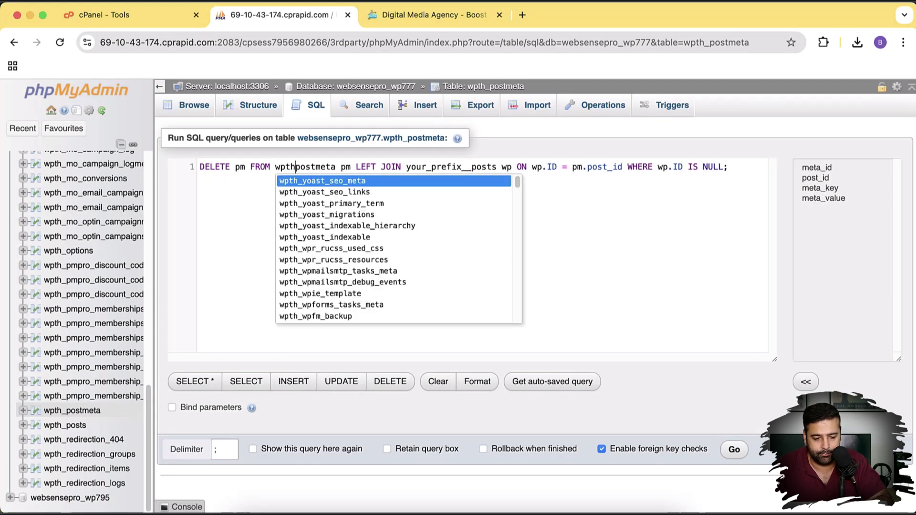
pyautogui.click(577, 181)
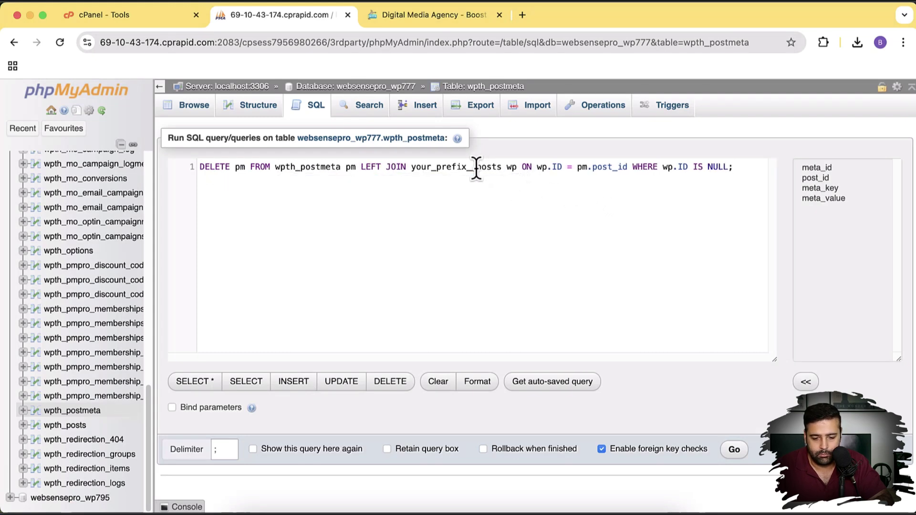
# Step: Replace your_prefix__ with wpth_ in the LEFT JOIN clause so it joins wpth_posts, and execute the DELETE query
pyautogui.press('BackSpace')
pyautogui.press('BackSpace')
pyautogui.press('BackSpace')
pyautogui.press('BackSpace')
pyautogui.press('BackSpace')
pyautogui.press('BackSpace')
pyautogui.press('BackSpace')
pyautogui.press('BackSpace')
pyautogui.press('BackSpace')
pyautogui.press('BackSpace')
pyautogui.press('BackSpace')
pyautogui.press('BackSpace')
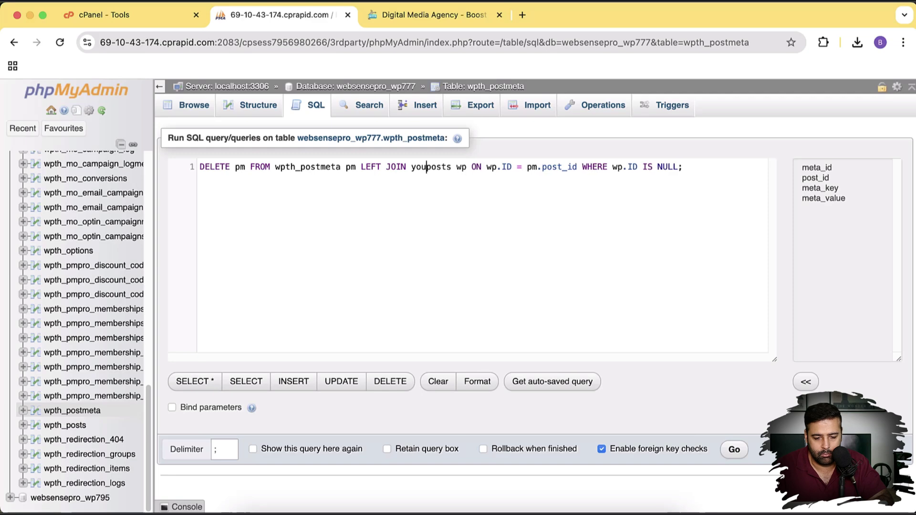
pyautogui.press('BackSpace')
pyautogui.write('wpth_')
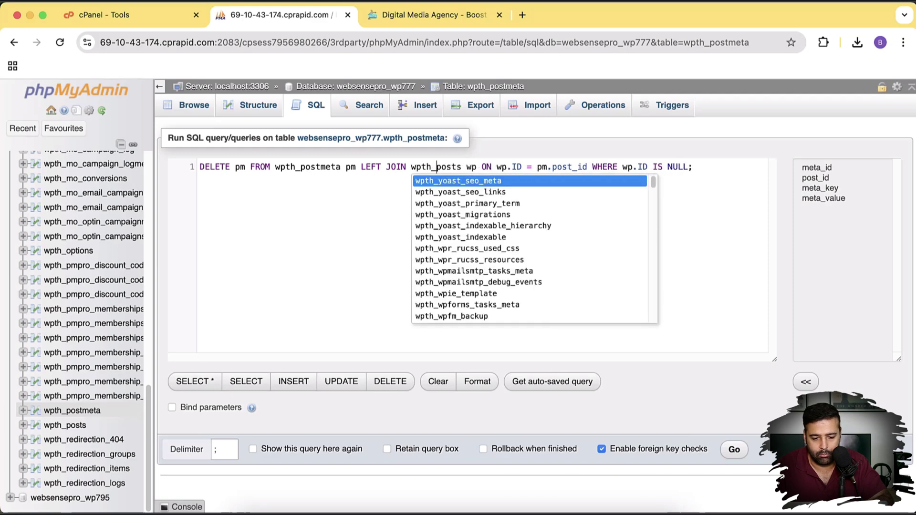
pyautogui.click(753, 205)
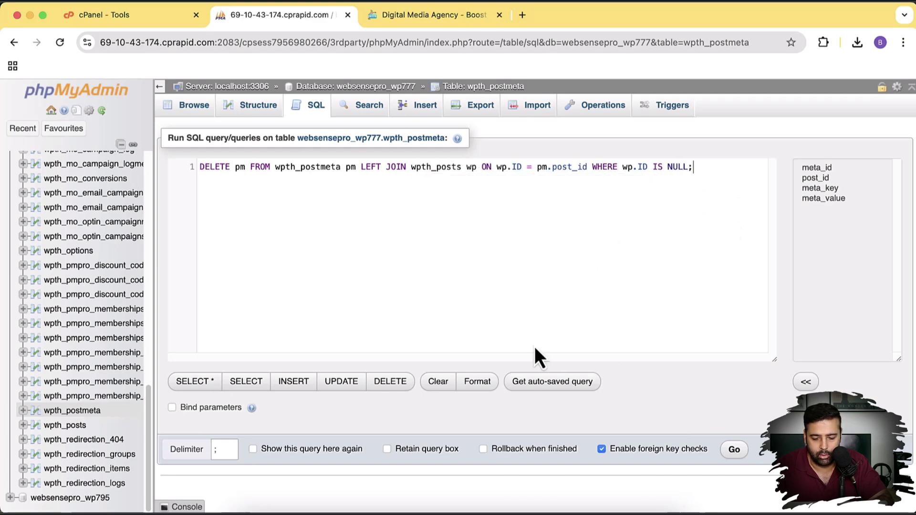
pyautogui.click(743, 451)
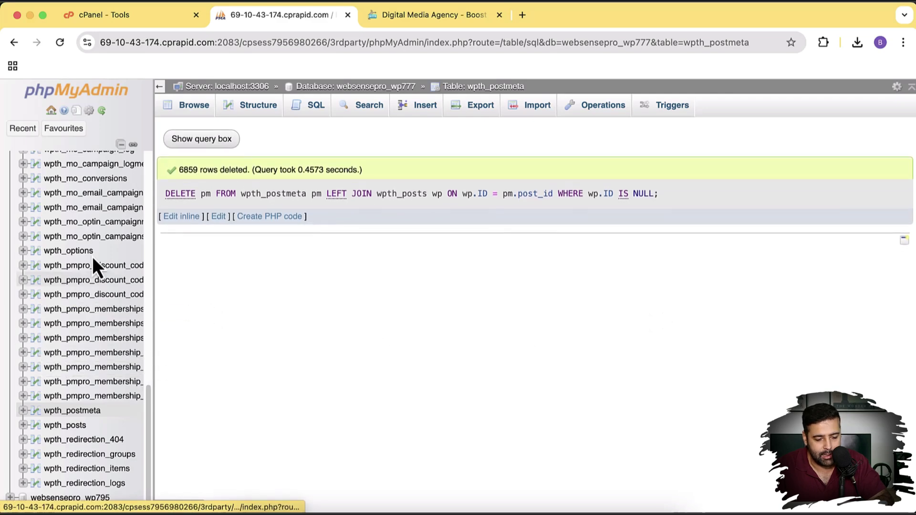
# Step: Find wpth_postmeta in the websensepro_wp777 table list by searching for "postme" and examine its row count, size and overhead
pyautogui.moveTo(150, 405); pyautogui.dragTo(151, 236)
pyautogui.click(79, 175)
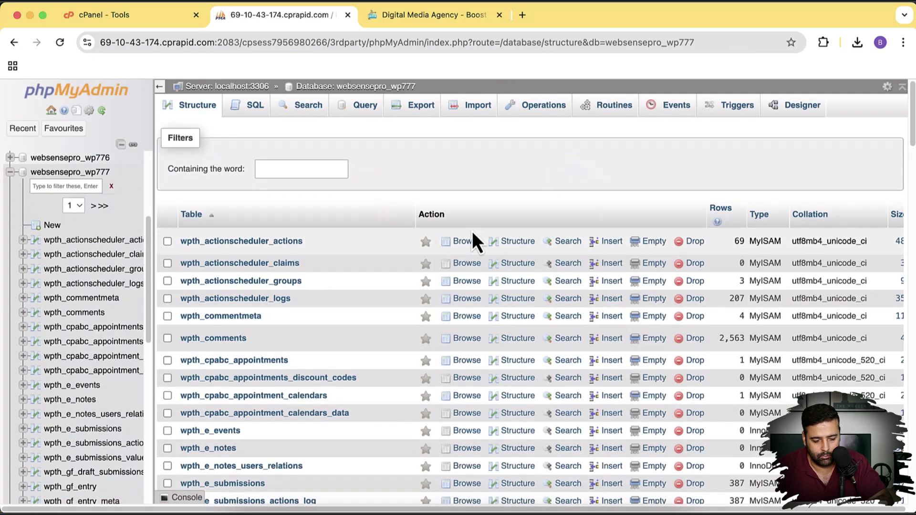
pyautogui.scroll(-6, 474, 239)
pyautogui.hotkey('ctrl', 'f')
pyautogui.write('postme')
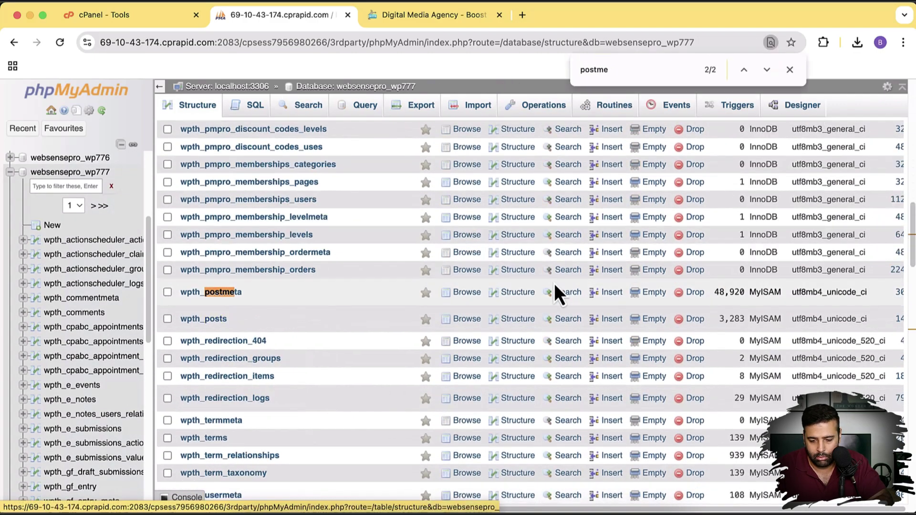
pyautogui.hscroll(3, 554, 283)
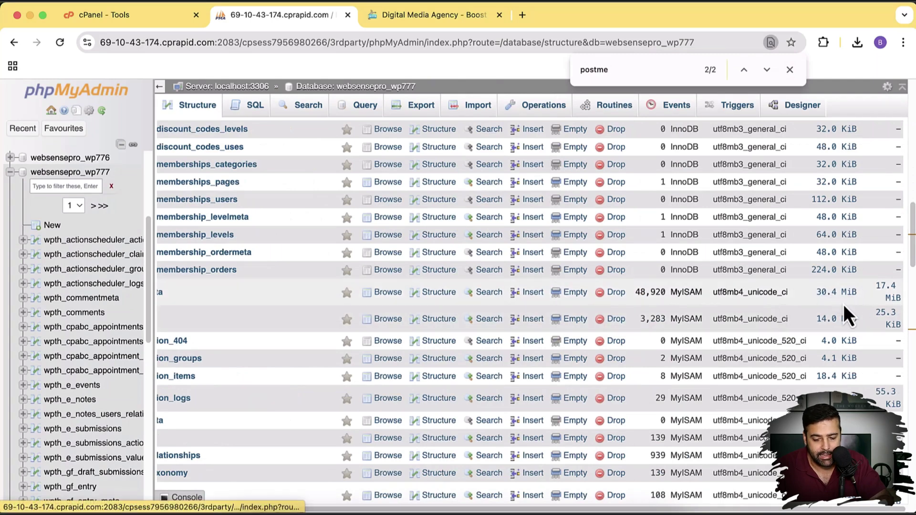
pyautogui.click(789, 69)
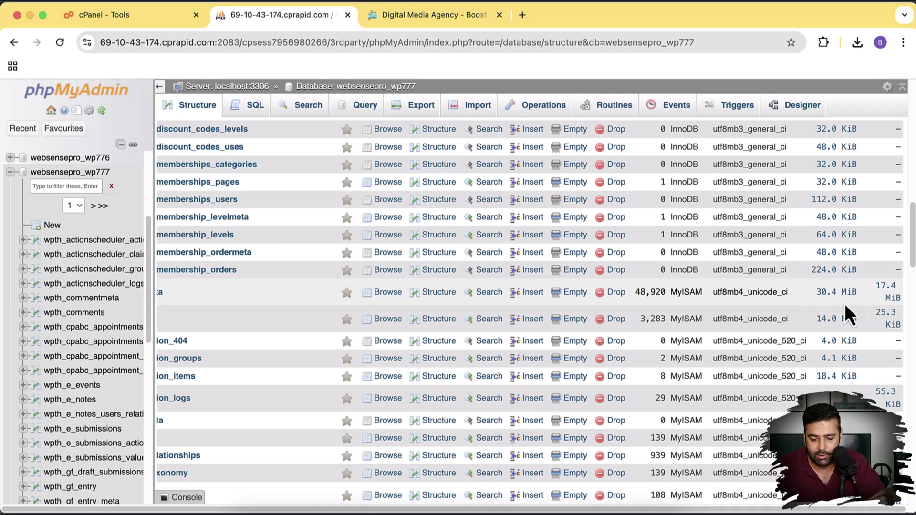
pyautogui.click(832, 293)
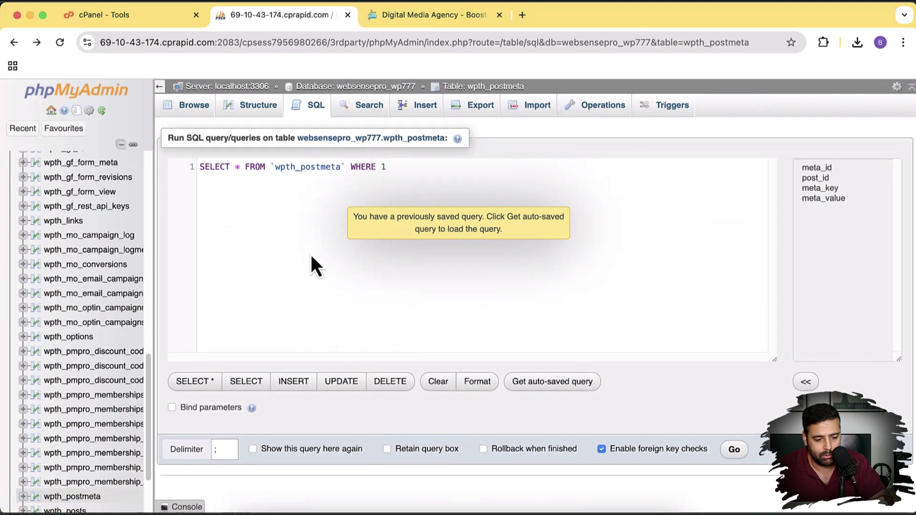
# Step: Select wpth_postmeta in the websensepro_wp777 table list and run Optimise table on it
pyautogui.scroll(10, 121, 340)
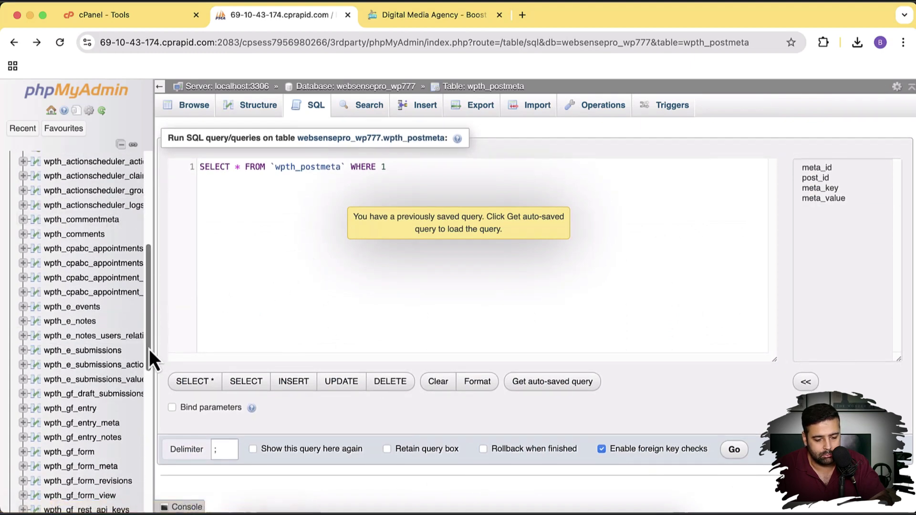
pyautogui.moveTo(149, 349); pyautogui.dragTo(147, 231)
pyautogui.click(80, 349)
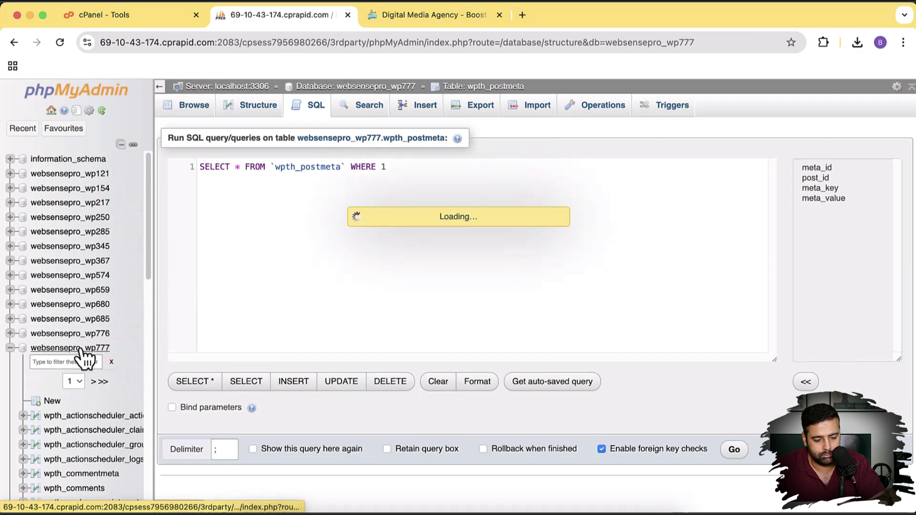
pyautogui.scroll(-15, 429, 284)
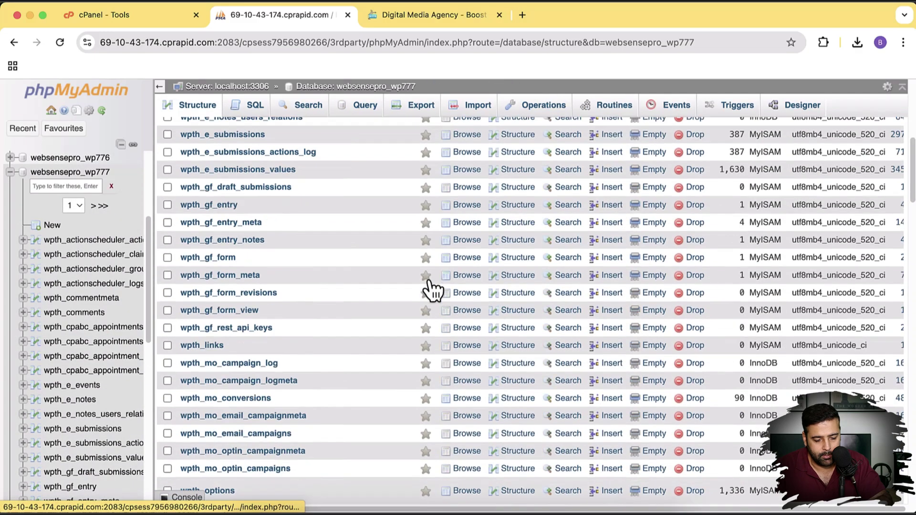
pyautogui.press('super+f')
pyautogui.write('post')
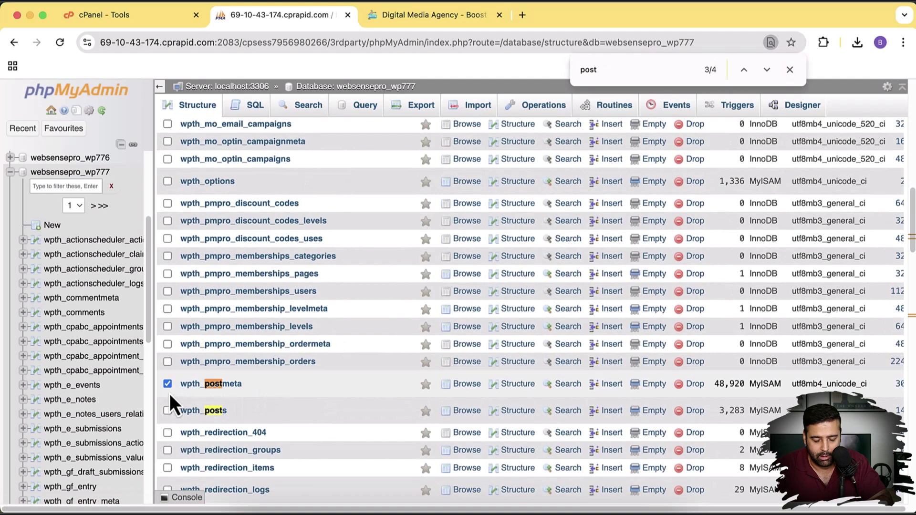
pyautogui.scroll(-10, 368, 296)
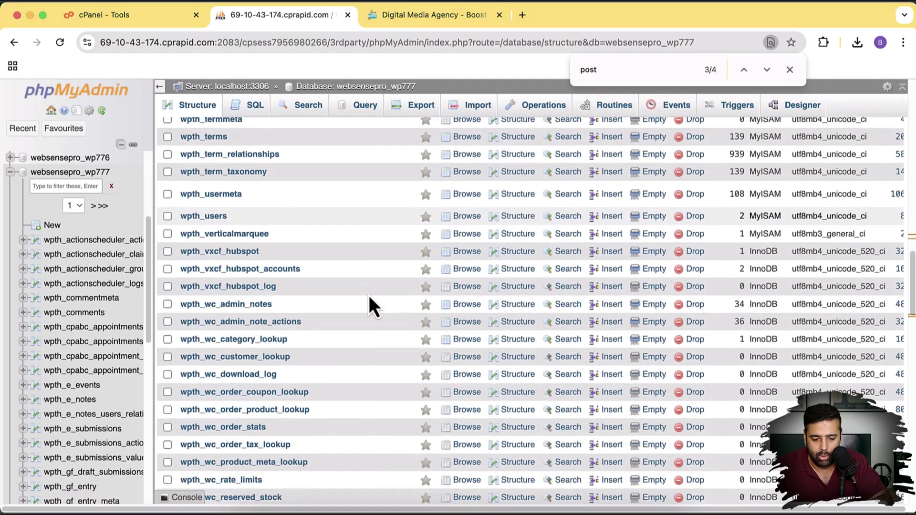
pyautogui.scroll(-15, 369, 298)
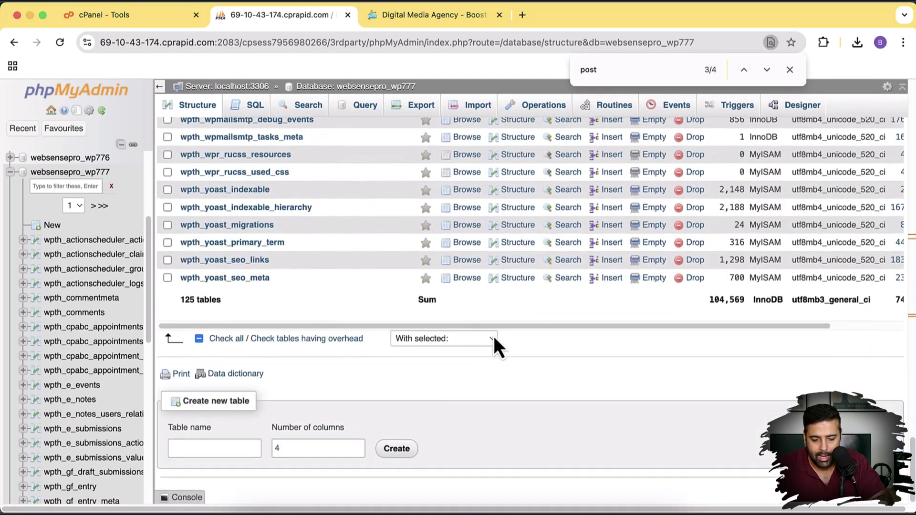
pyautogui.click(471, 339)
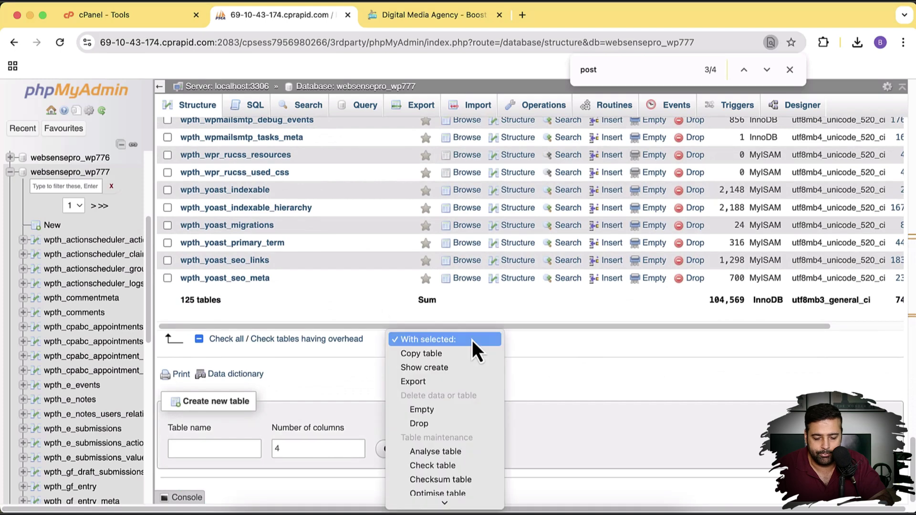
pyautogui.scroll(-3, 475, 385)
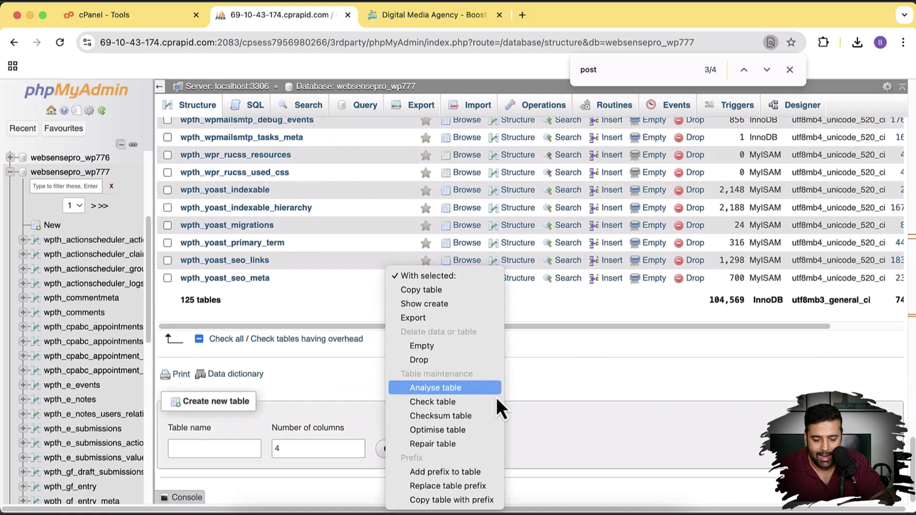
pyautogui.click(470, 431)
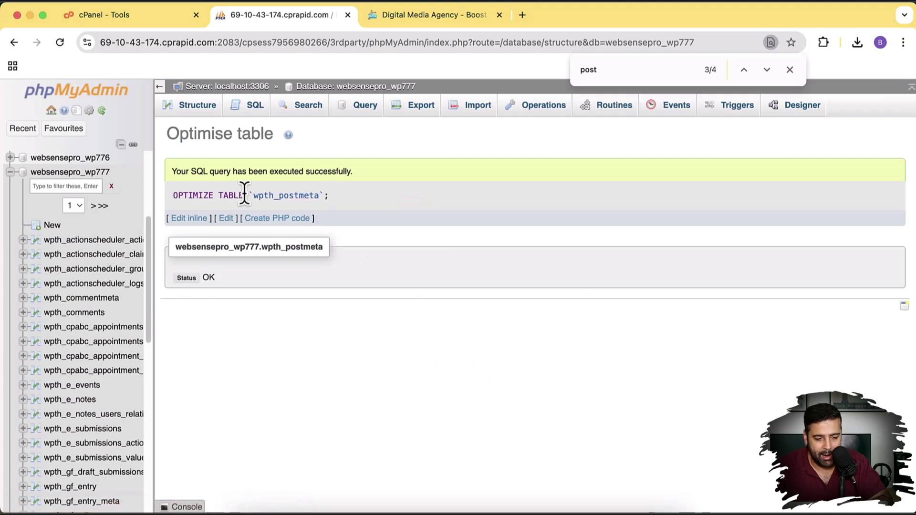
# Step: Reopen the websensepro_wp777 table list and examine wpth_postmeta's size and overhead and the total size of all tables
pyautogui.click(102, 174)
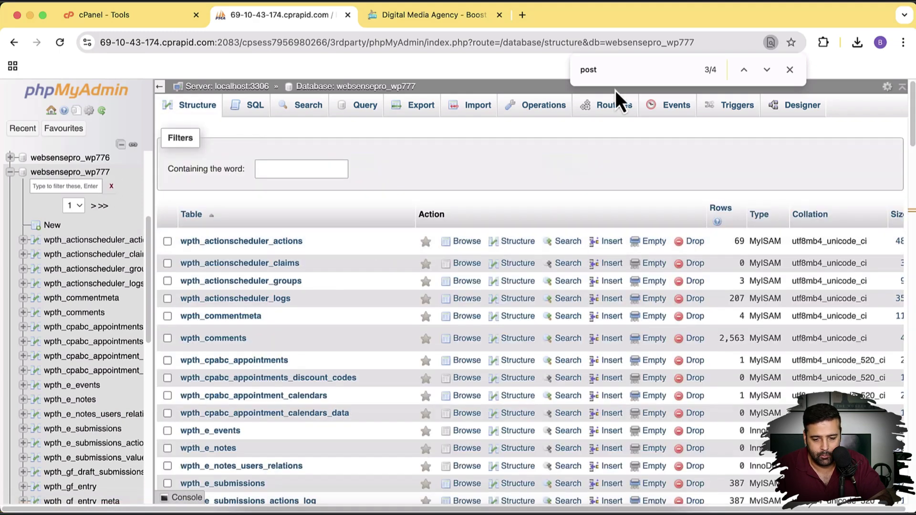
pyautogui.click(619, 79)
pyautogui.write('m')
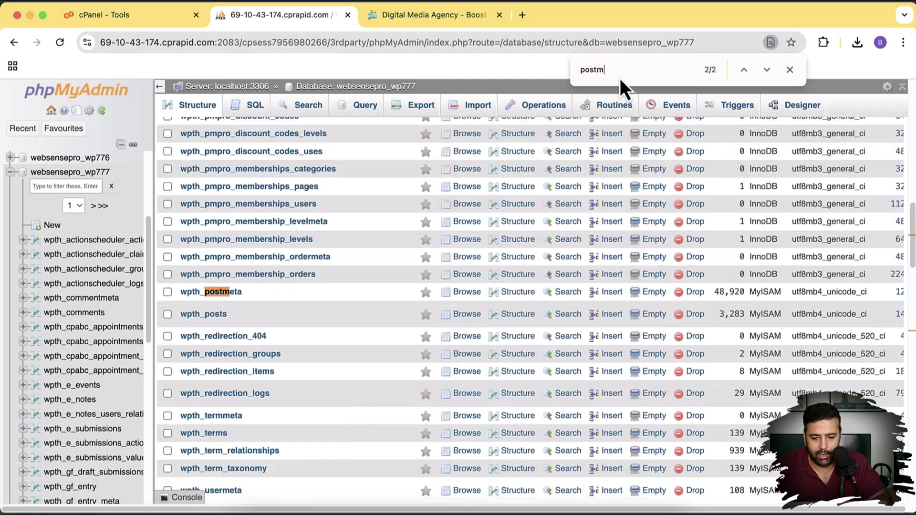
pyautogui.write('et')
pyautogui.hscroll(3, 668, 296)
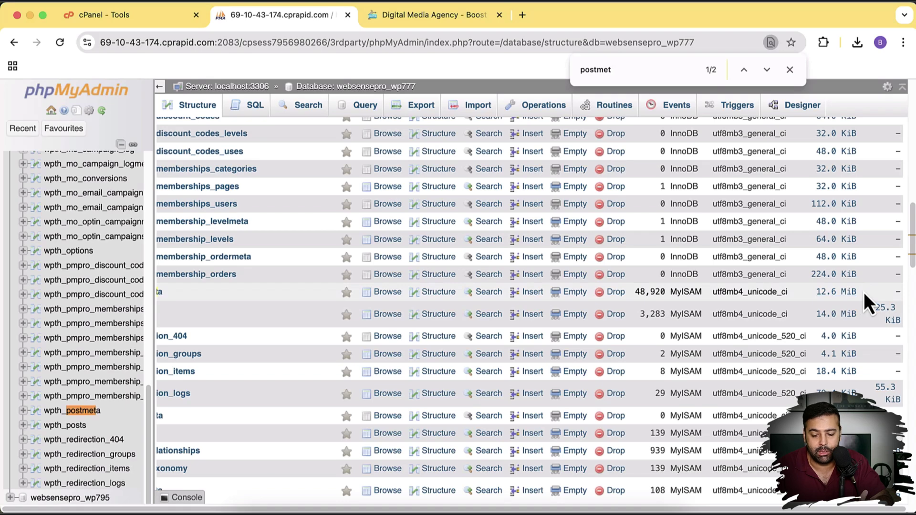
pyautogui.click(789, 70)
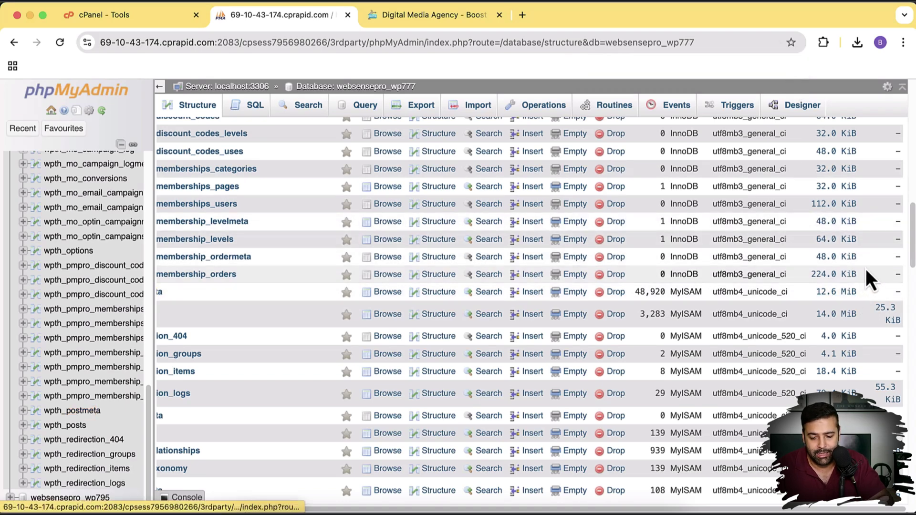
pyautogui.scroll(-20, 866, 268)
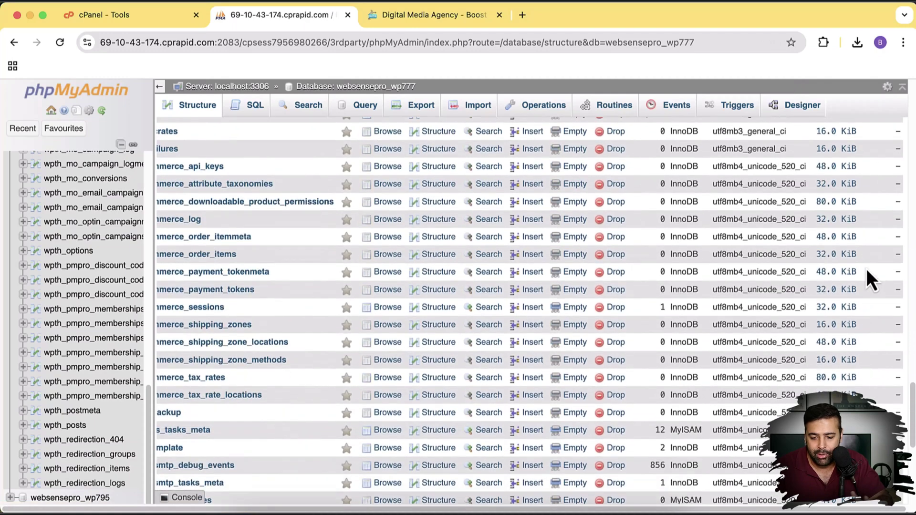
pyautogui.scroll(-8, 866, 271)
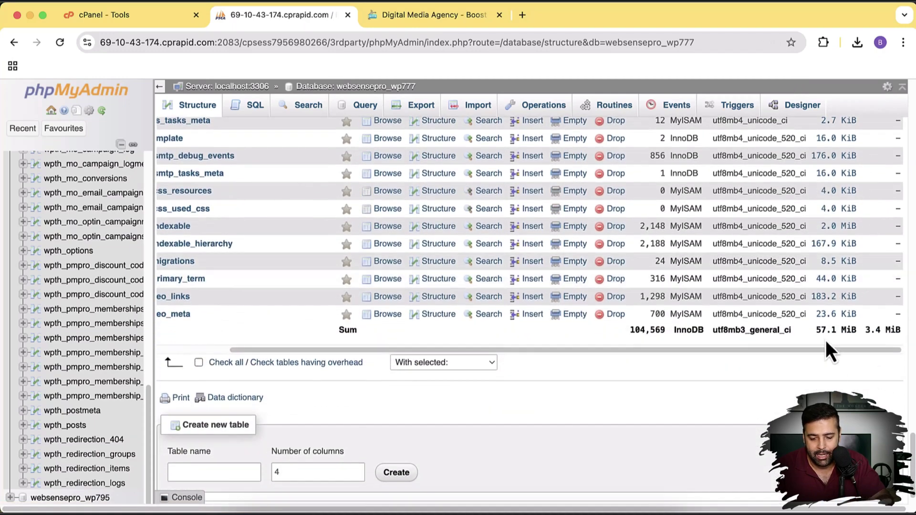